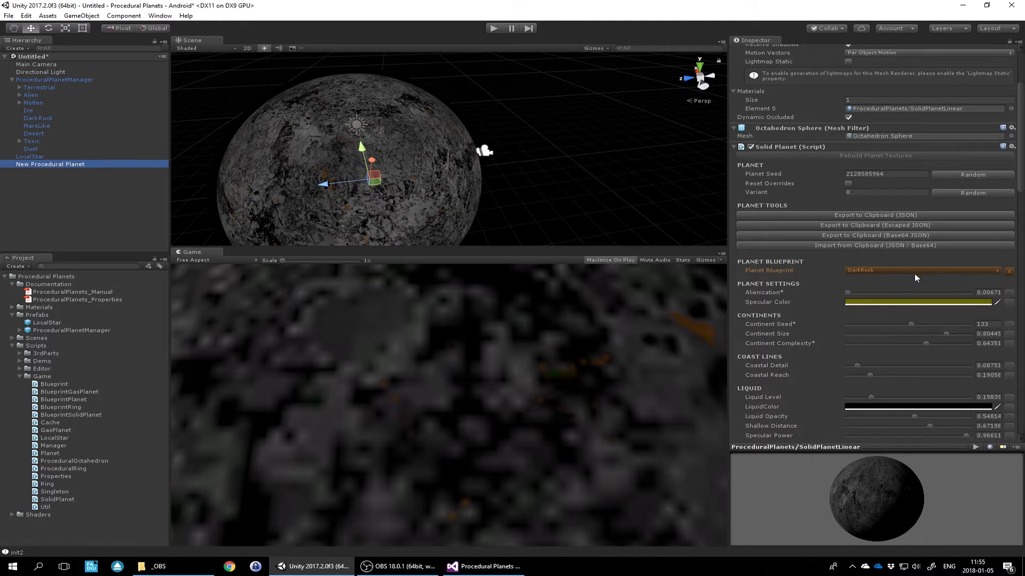
Step: Clear the Planet Blueprint override on the new procedural planet and look through its remaining Solid Planet properties
left_click(1009, 271)
left_click(1010, 272)
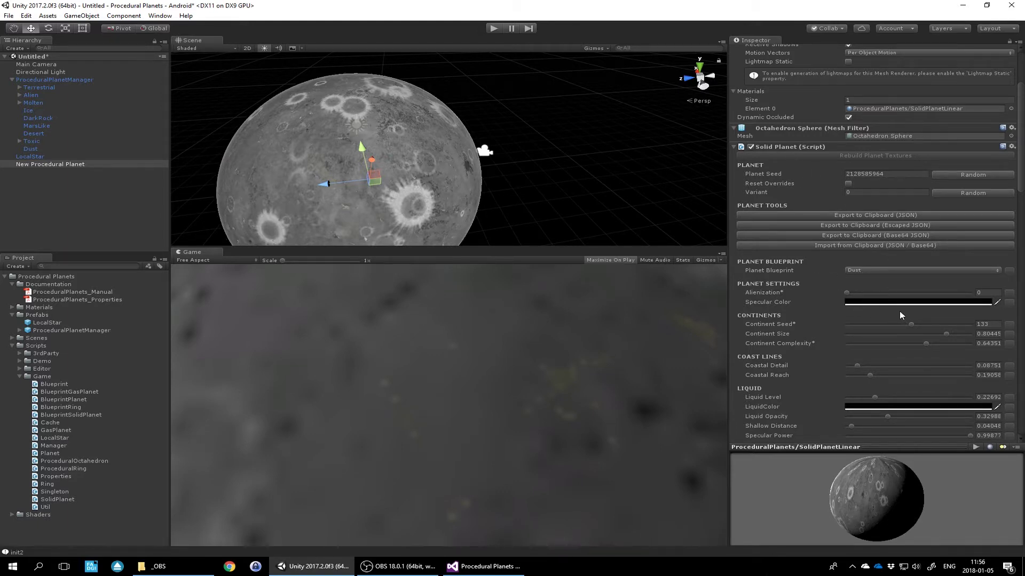
scroll(887, 309, "down", 15)
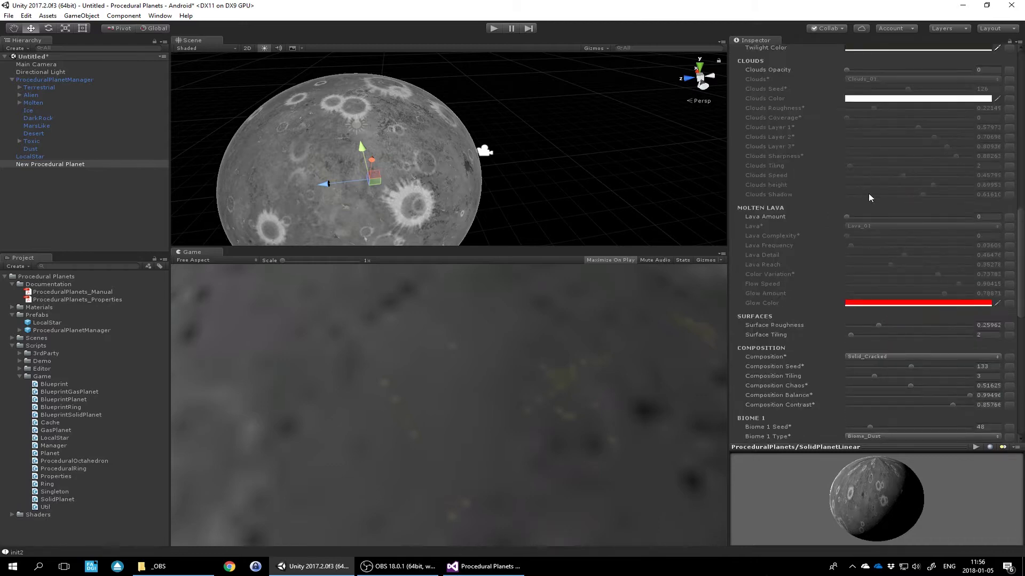
scroll(869, 197, "down", 10)
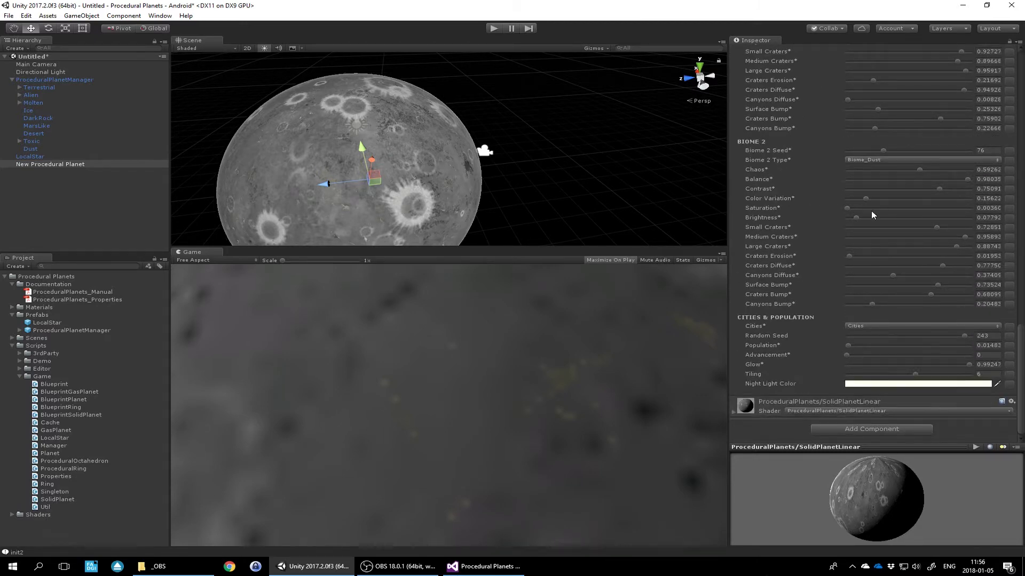
scroll(903, 219, "up", 4)
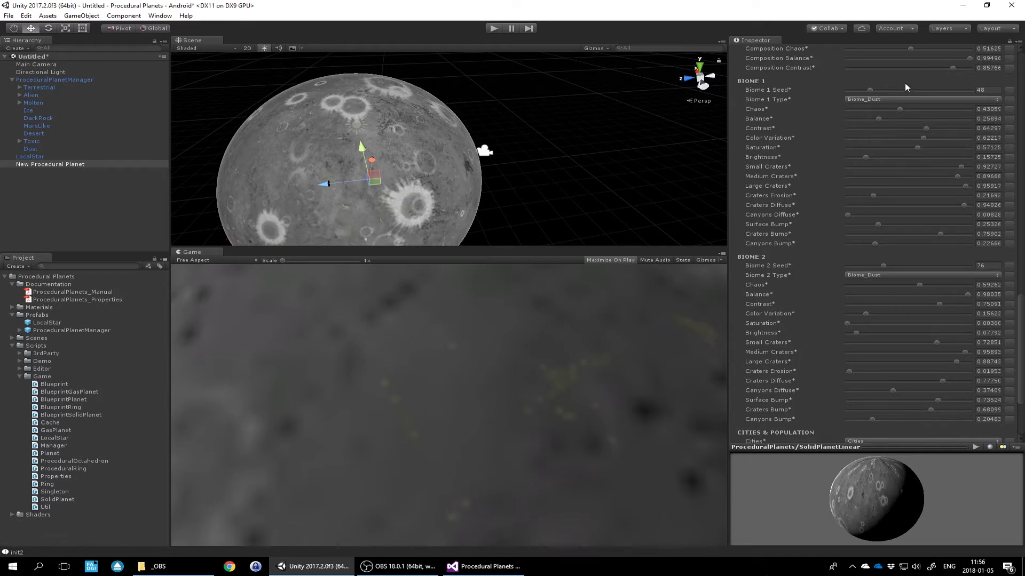
left_click_drag(1020, 300, 1023, 83)
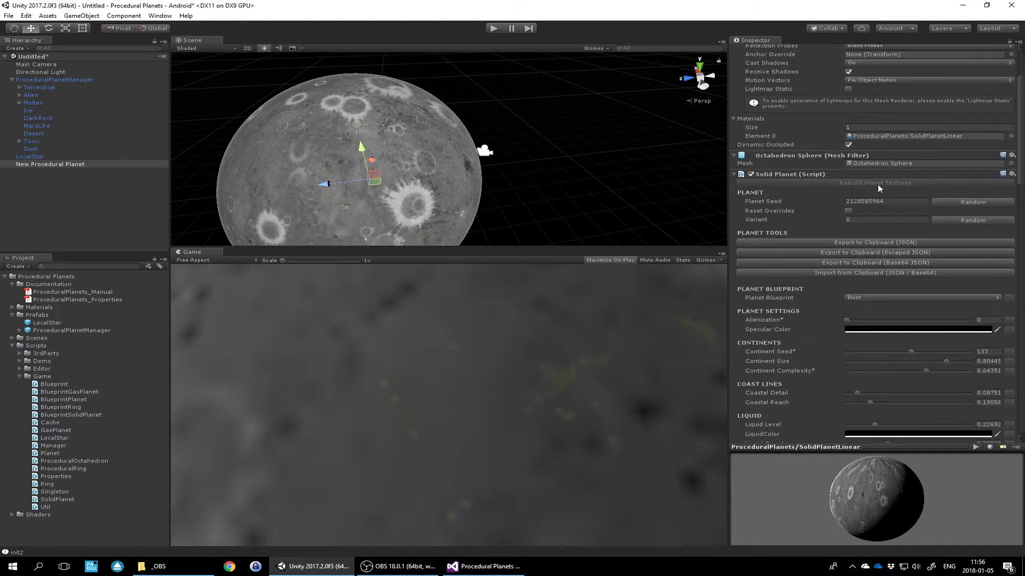
Step: Randomize the planet seed and move the Main Camera back until the planet's full curve shows in the Game view
left_click(971, 201)
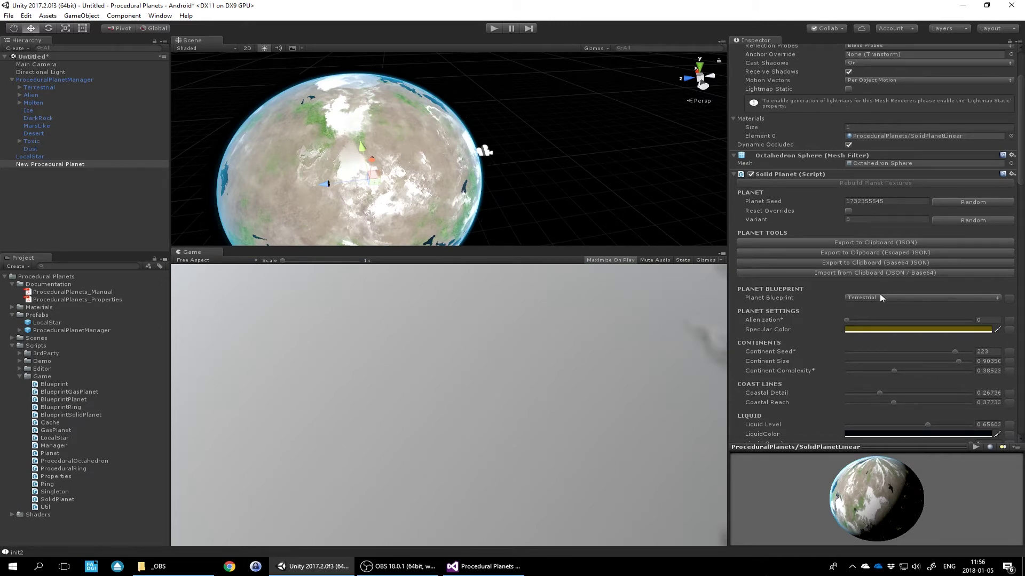
left_click(45, 68)
double_click(44, 63)
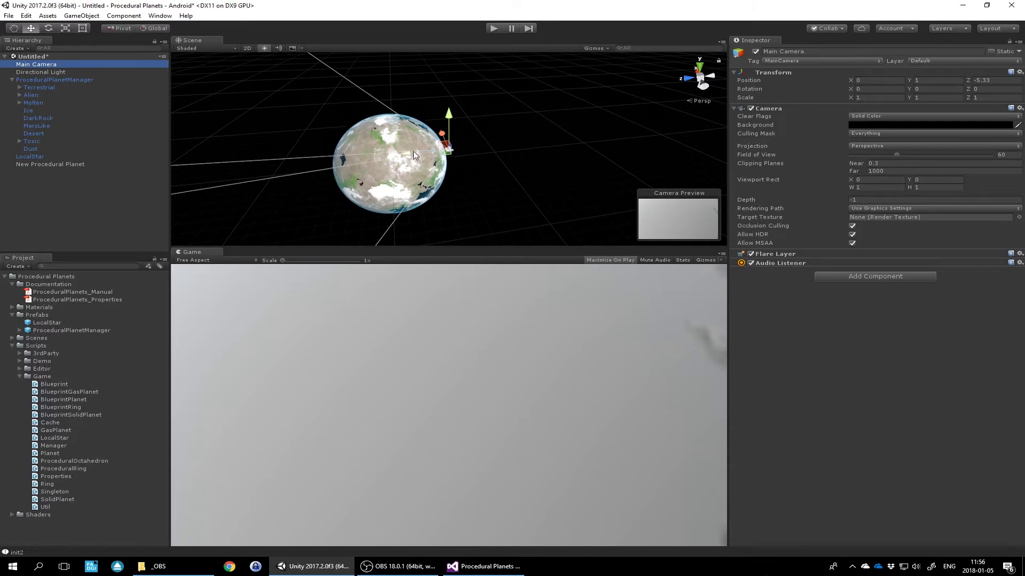
left_click_drag(415, 155, 320, 187)
left_click(43, 79)
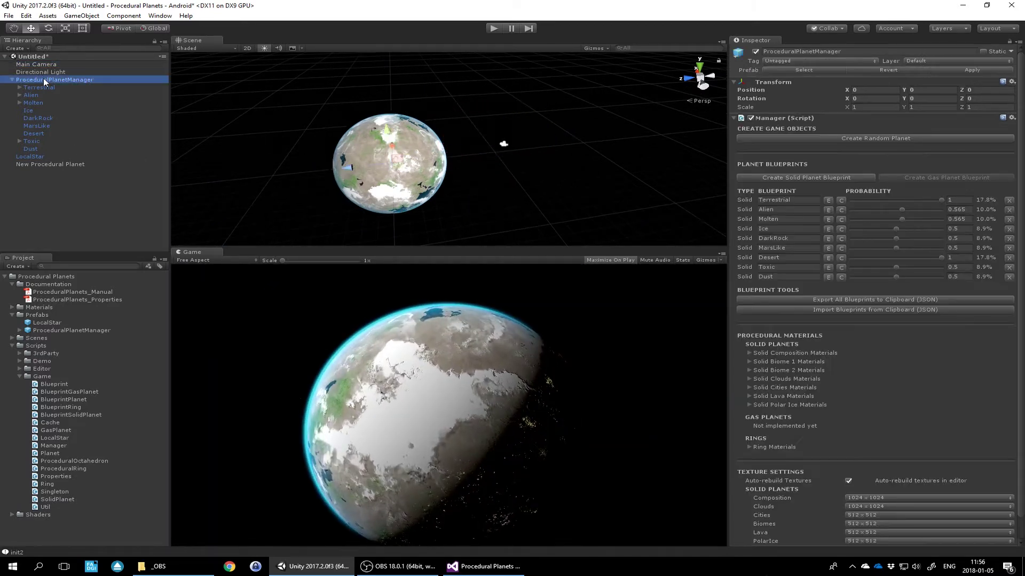
left_click(66, 164)
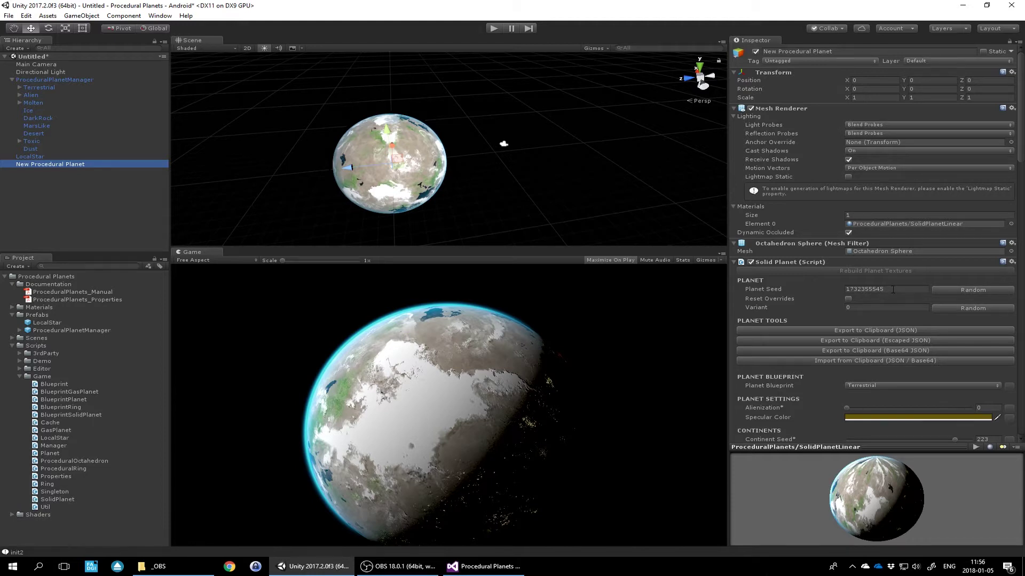
left_click(892, 288)
key("ctrl+c")
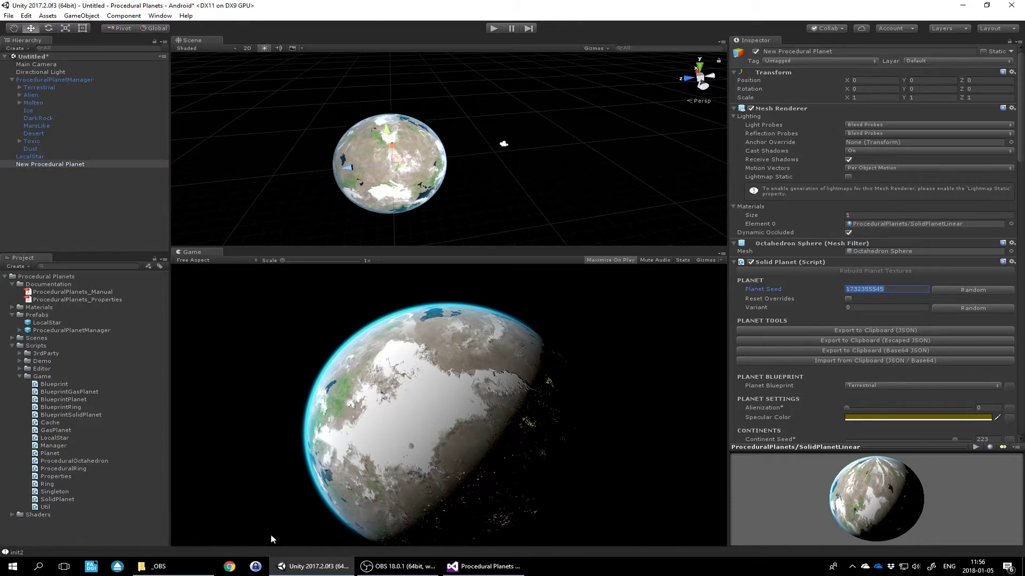
Step: Open Notepad++ and paste the copied planet seed into the empty document
key("super")
type("notepad++")
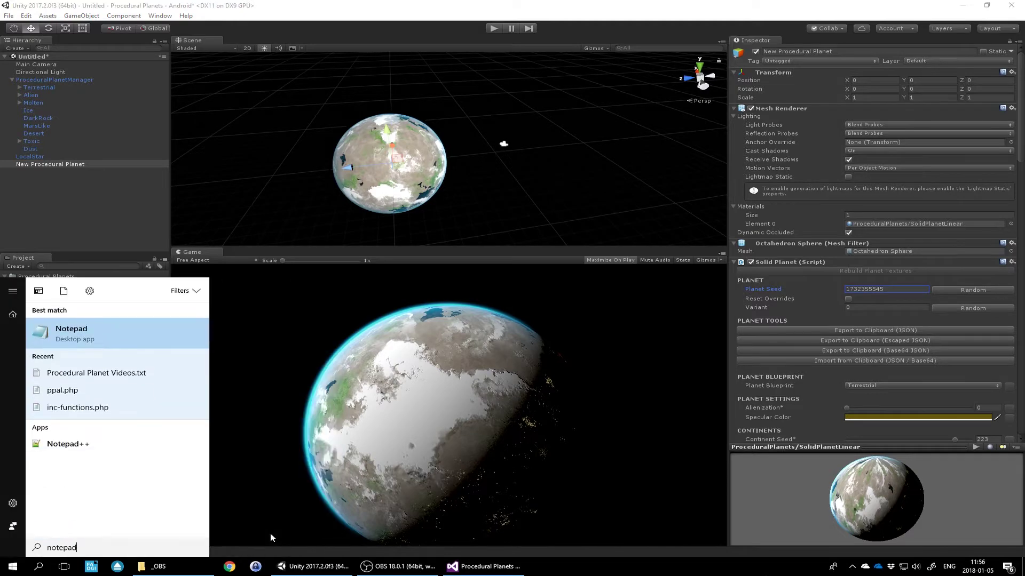
key("Down")
key("Down")
key("Down")
key("Down")
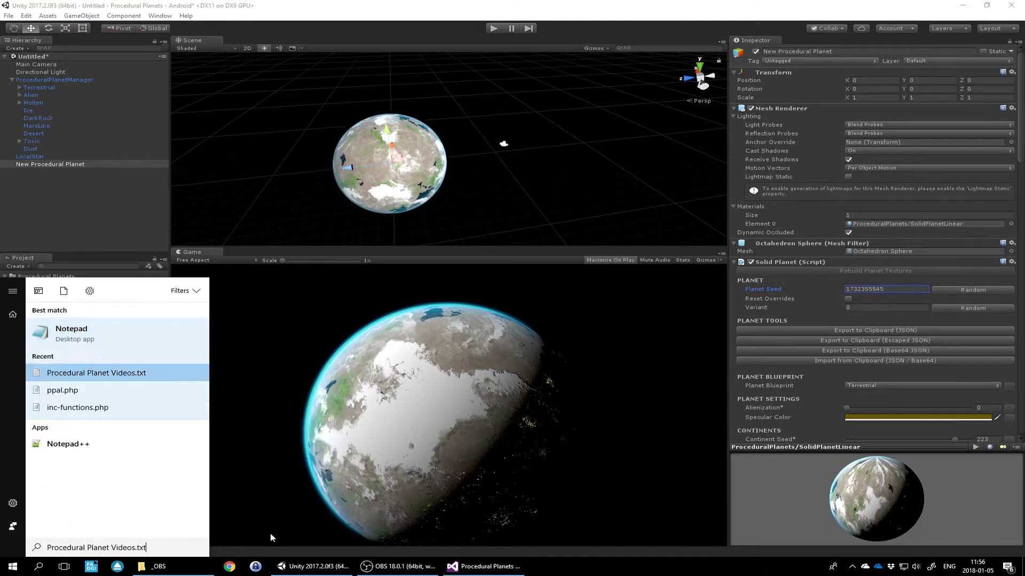
key("Return")
key("ctrl+v")
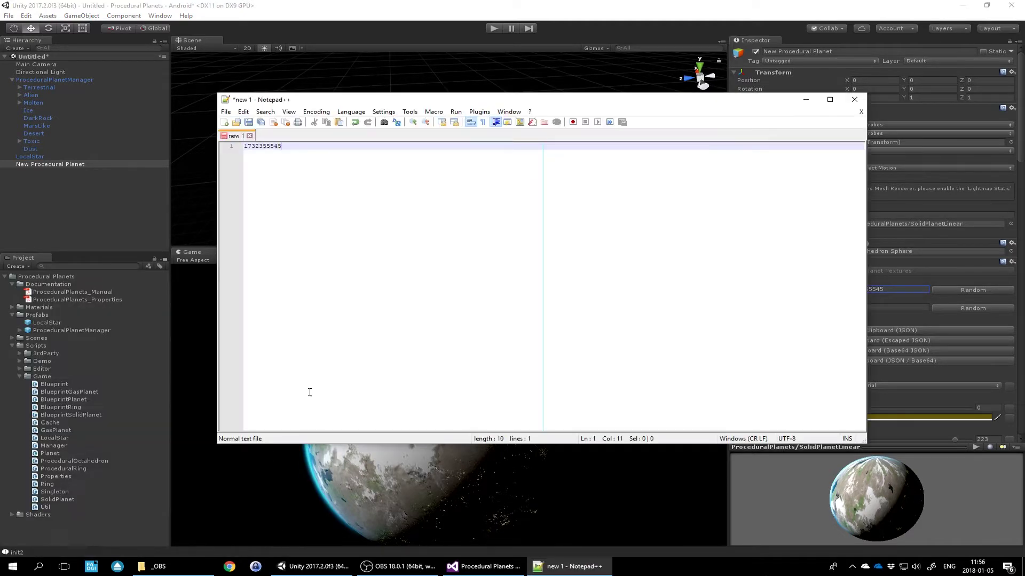
Step: Return to Unity and randomize the planet seed several times to generate different planets
key("alt+Tab")
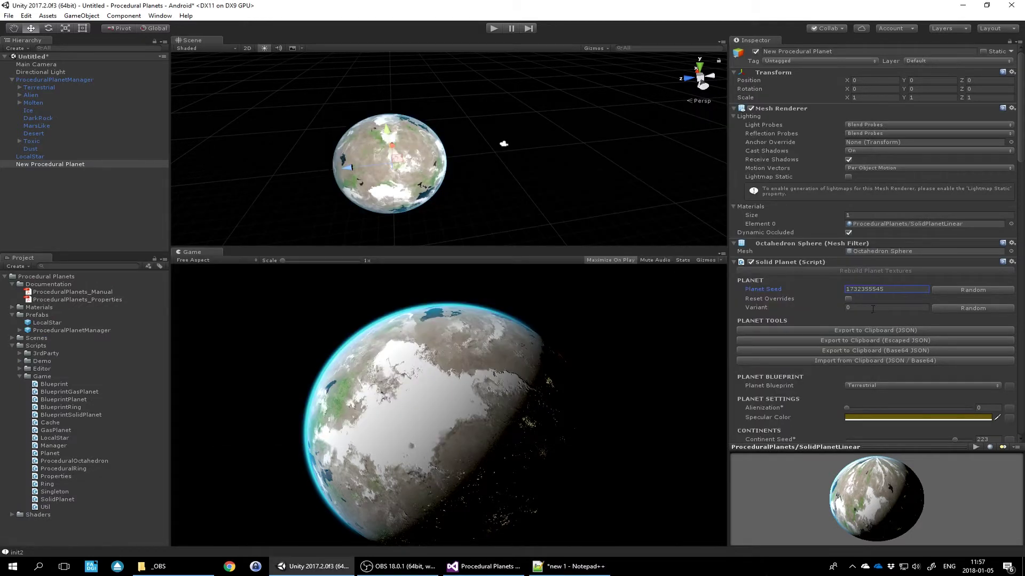
left_click(979, 294)
left_click(974, 290)
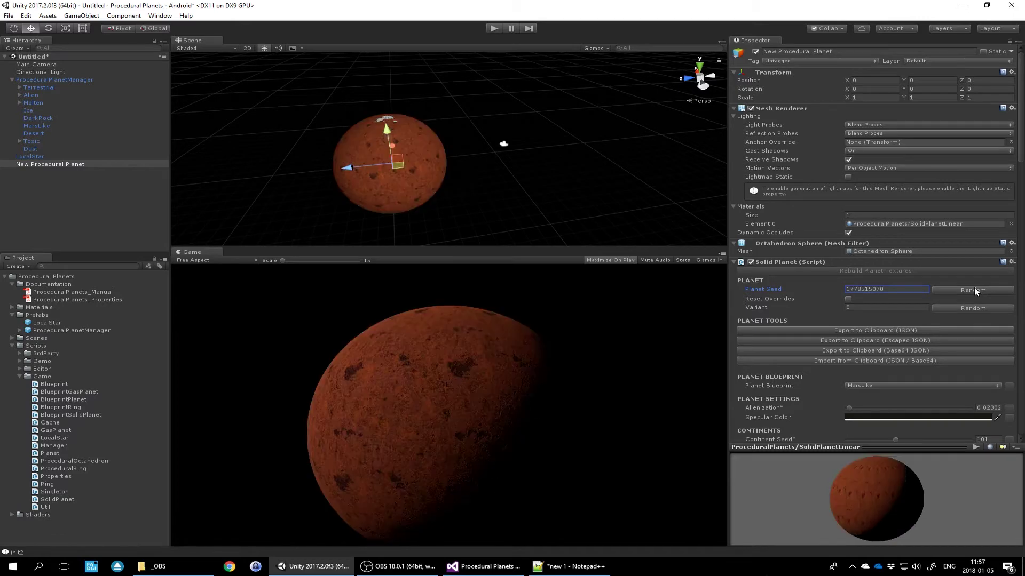
left_click(972, 289)
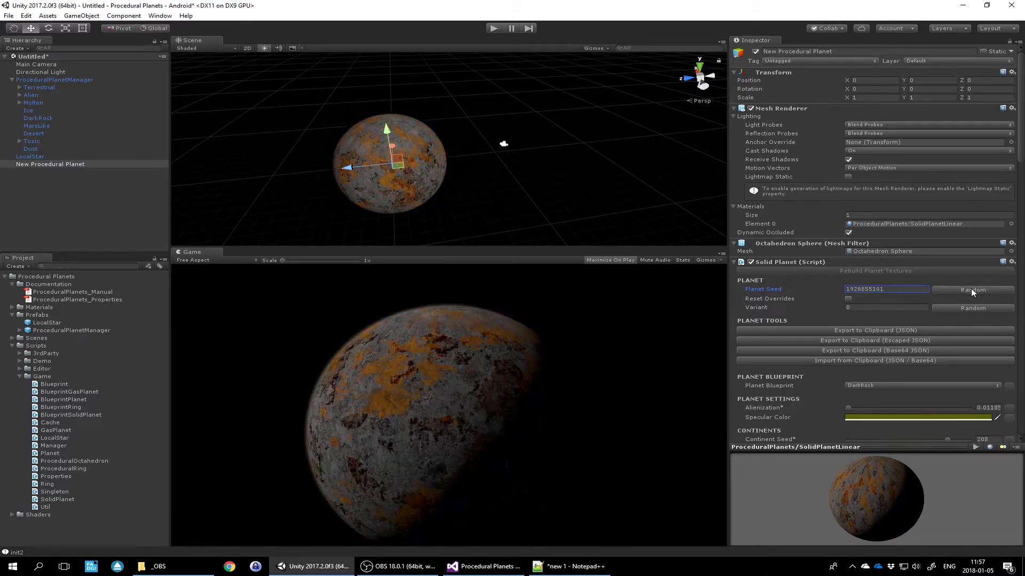
left_click(970, 291)
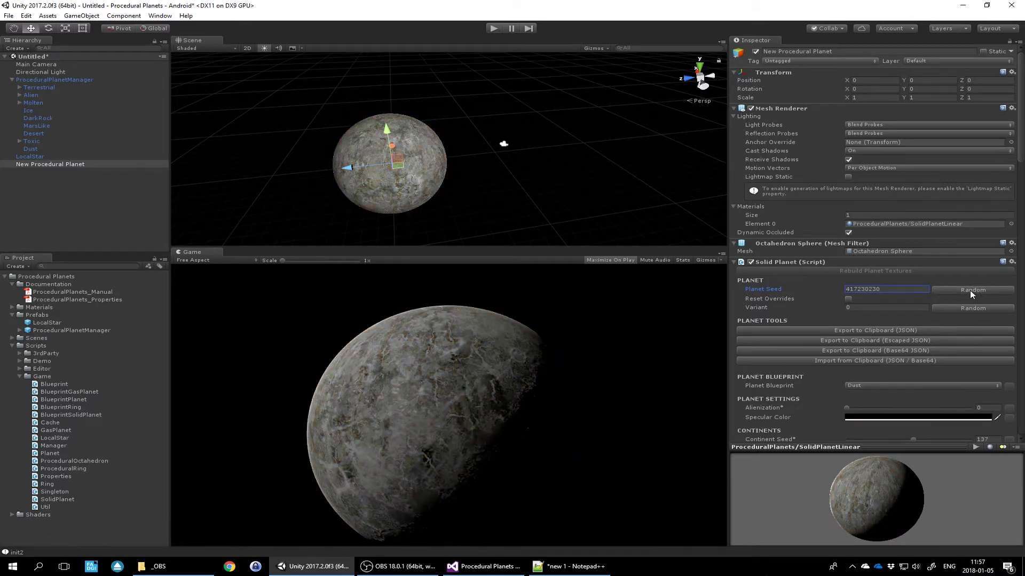
left_click(969, 291)
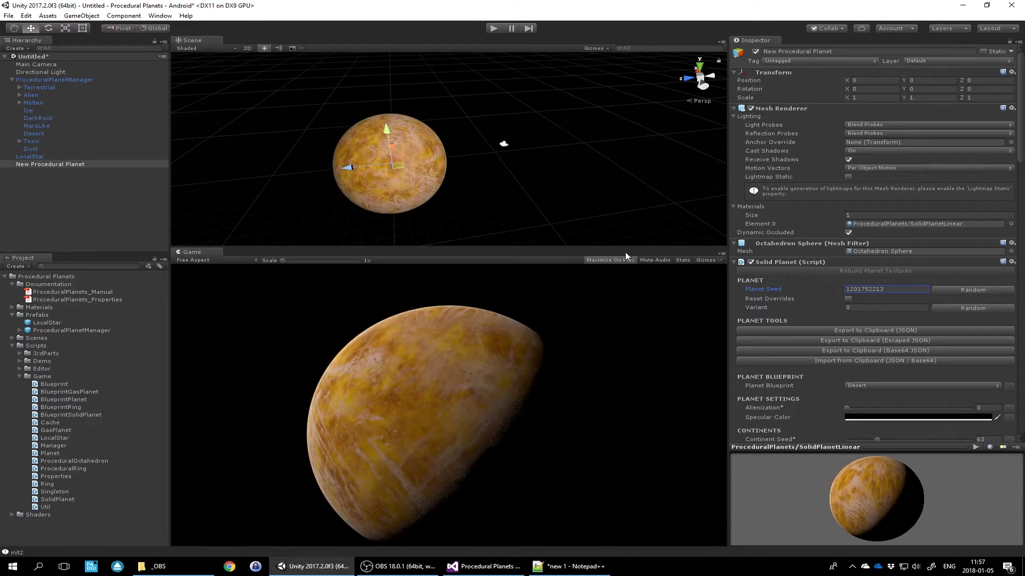
key("alt+Tab")
key("ctrl+a")
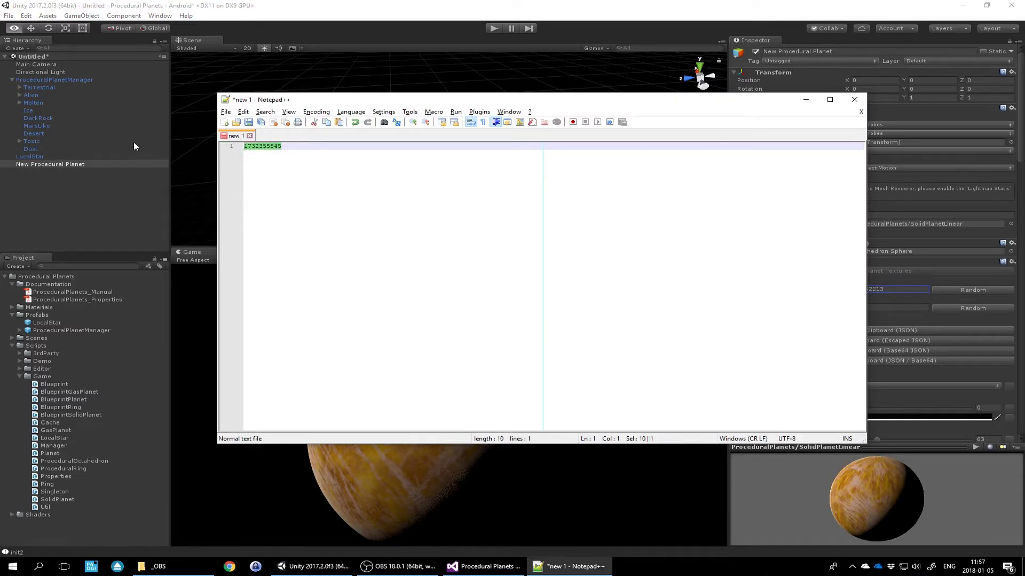
key("ctrl+c")
key("alt+Tab")
left_click(897, 289)
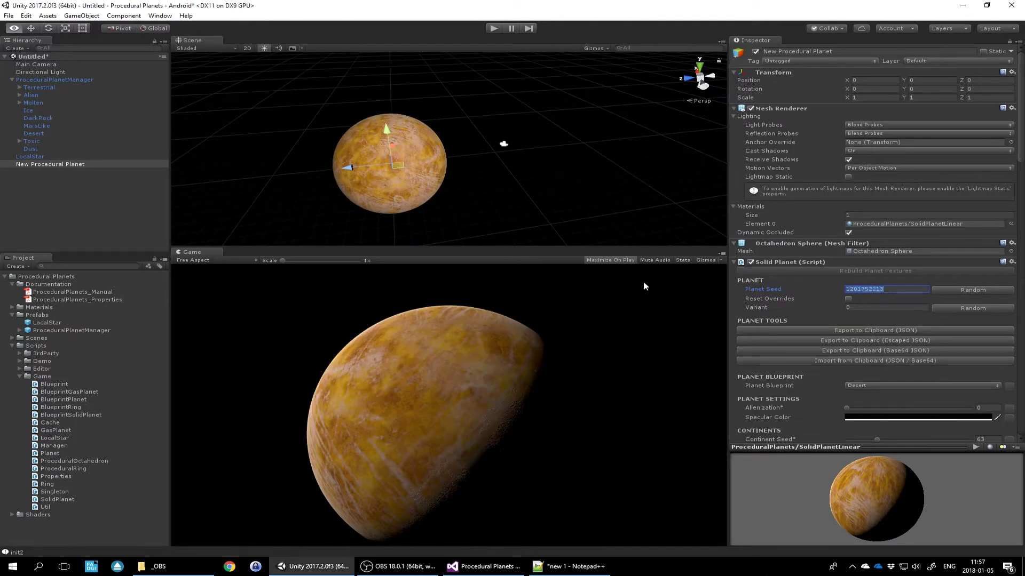
key("ctrl+v")
key("Return")
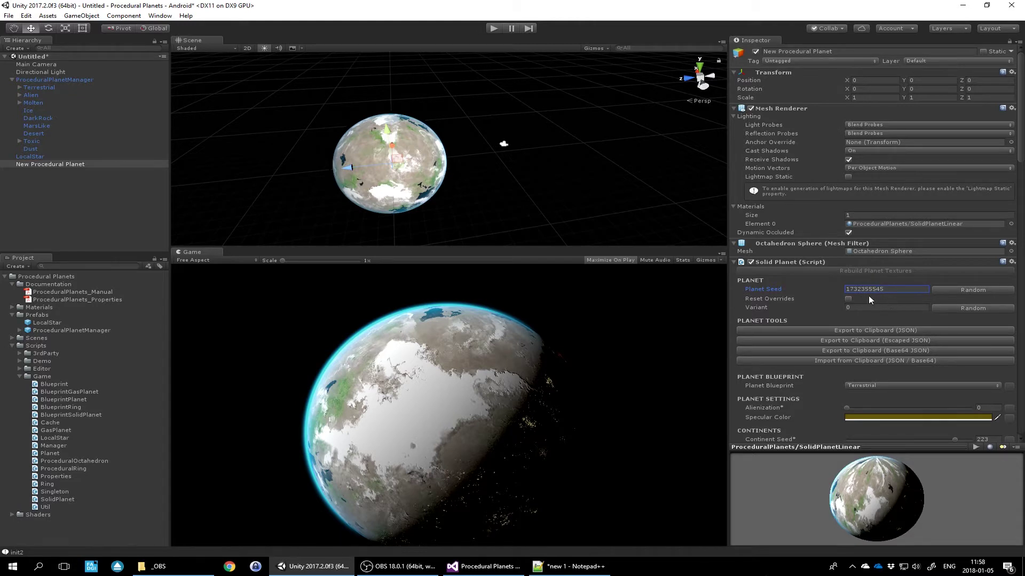
Step: Override the planet's cloud layers, setting Clouds Layer 1 to 0.402, Layer 2 to 0.758 and Layer 3 to 0.737
scroll(880, 296, "down", 3)
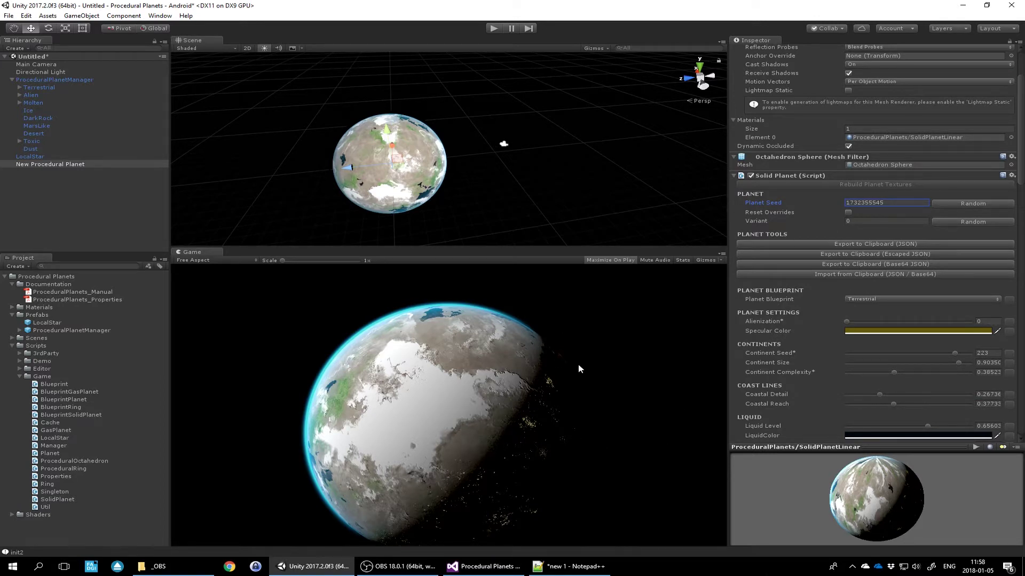
scroll(921, 309, "down", 5)
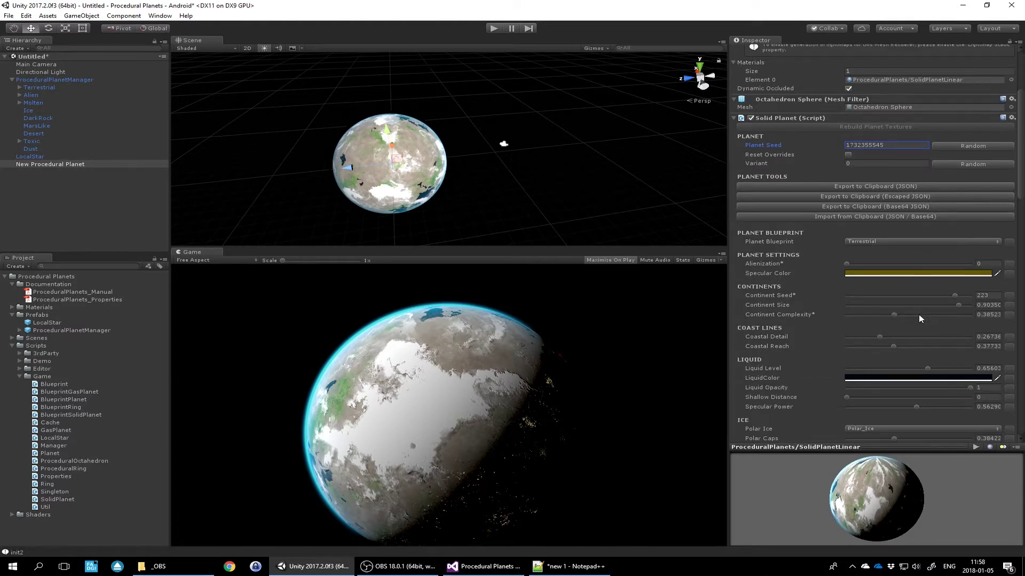
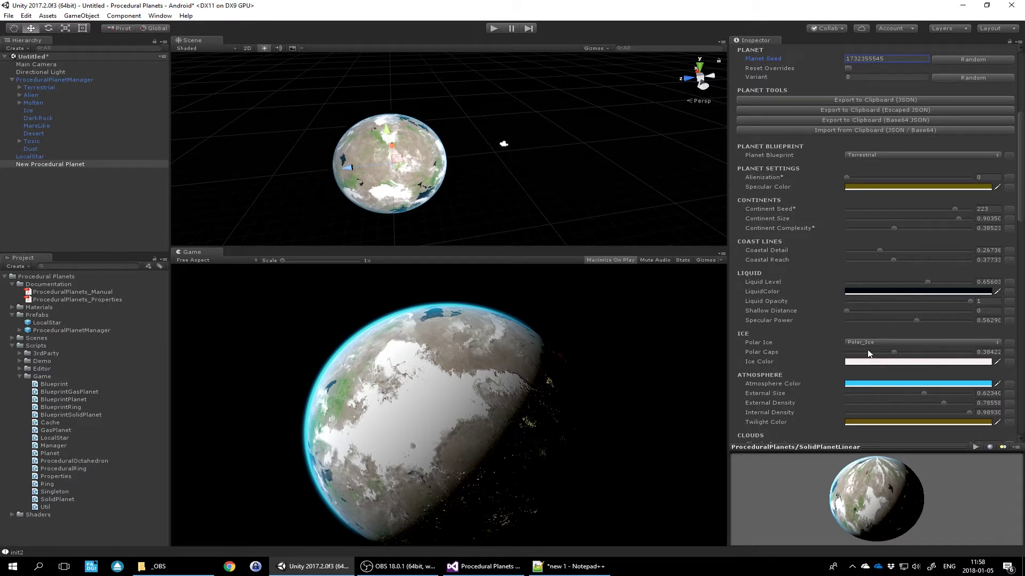
scroll(848, 320, "down", 4)
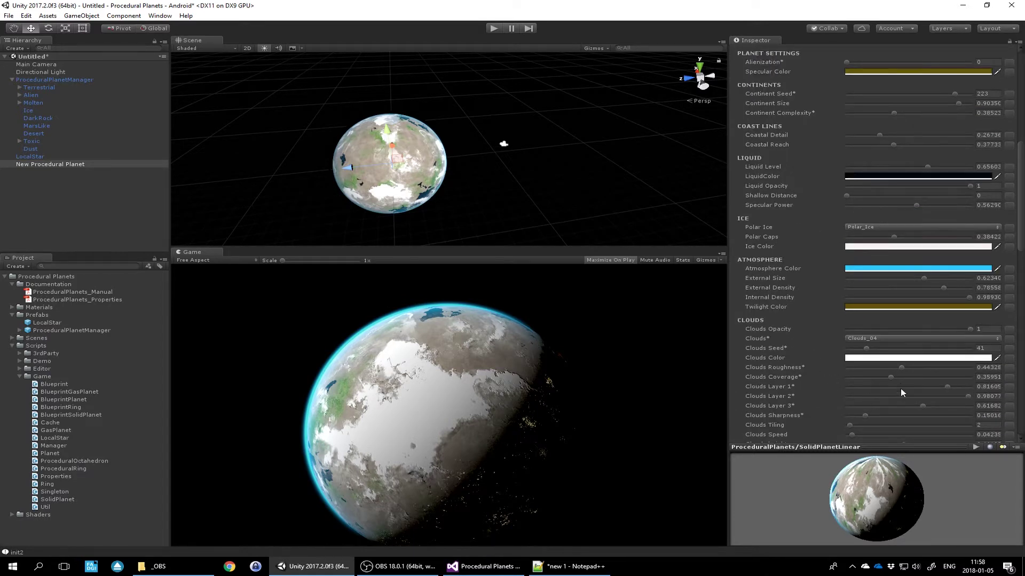
left_click(947, 386)
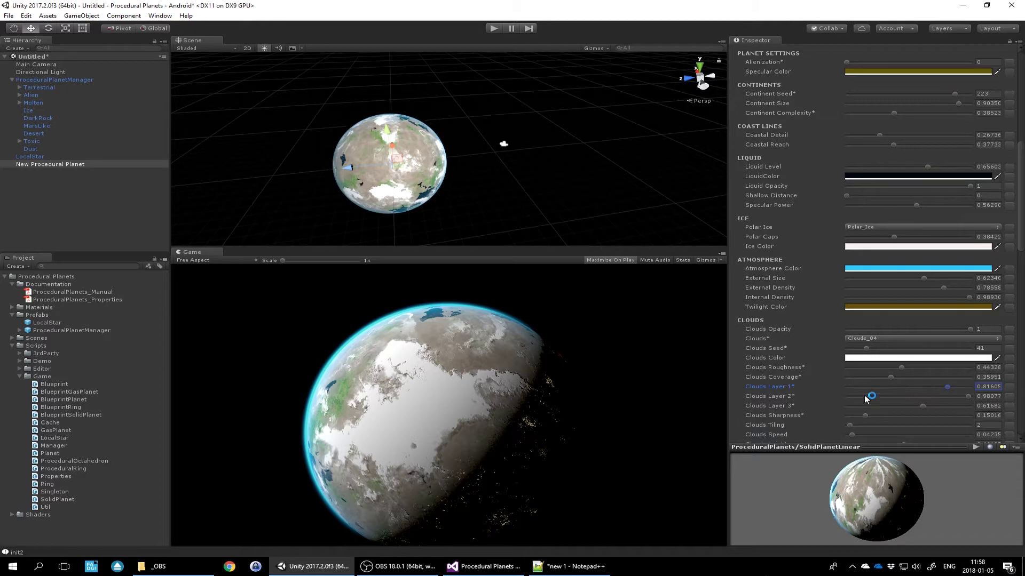
left_click_drag(950, 387, 895, 406)
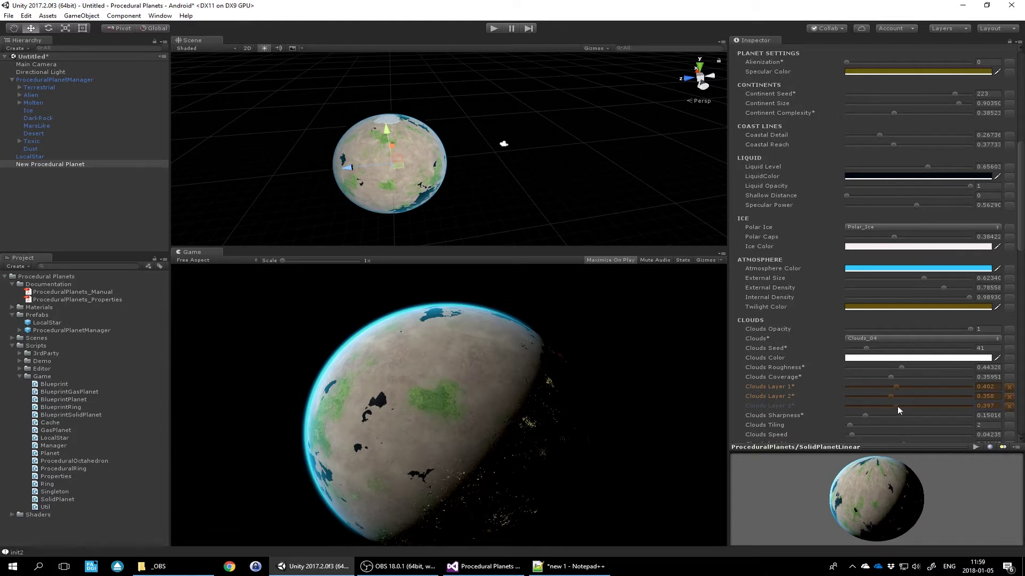
left_click_drag(912, 396, 941, 395)
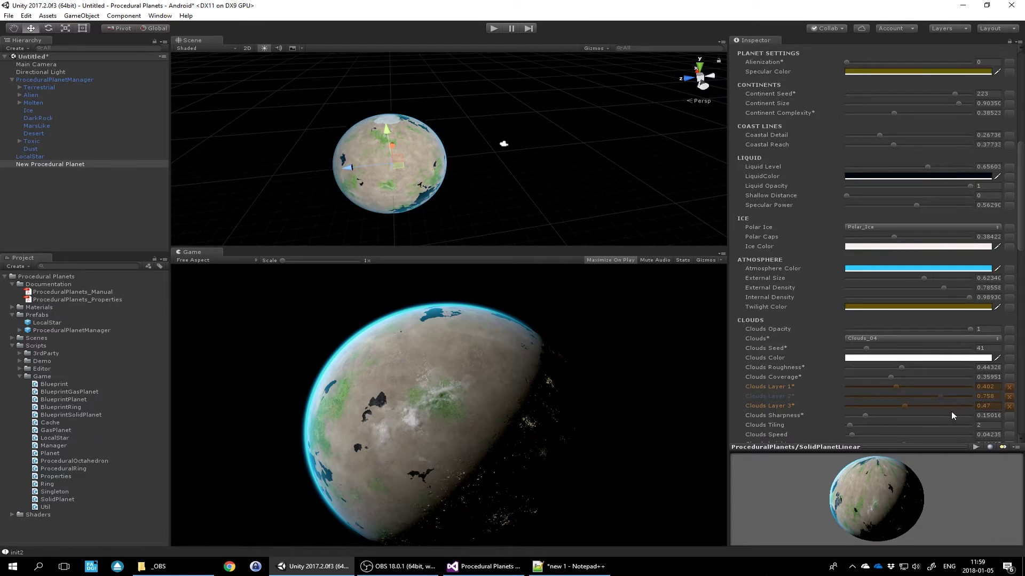
left_click_drag(906, 408, 939, 408)
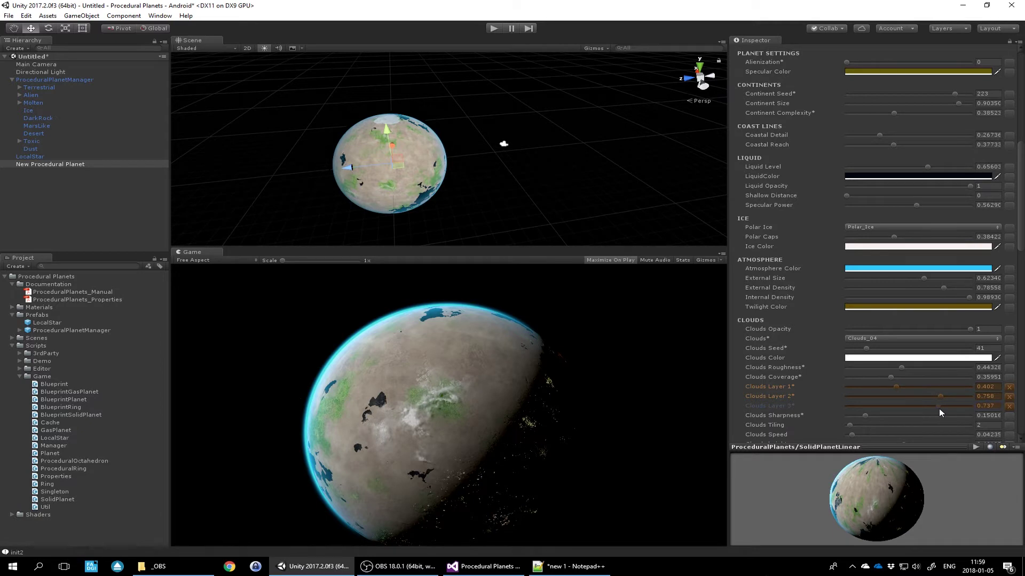
Step: Try the Clouds_03 and Clouds_02 types, raising Clouds Coverage to 0.651 and layers 1 to 3 to 0.961, 0.866 and 0.858
left_click(882, 340)
left_click(875, 370)
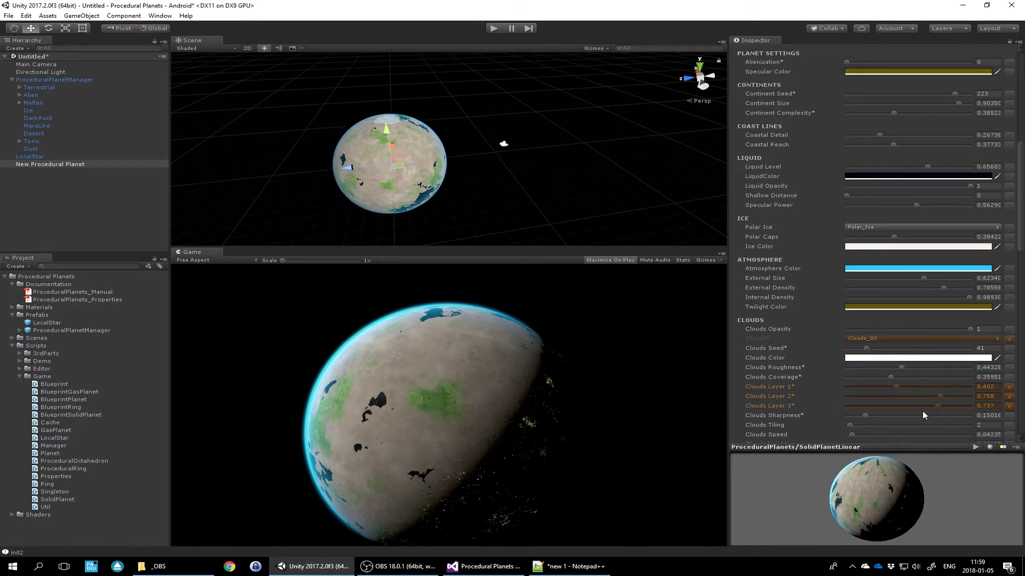
left_click_drag(929, 388, 950, 387)
left_click(965, 395)
left_click_drag(938, 378, 955, 395)
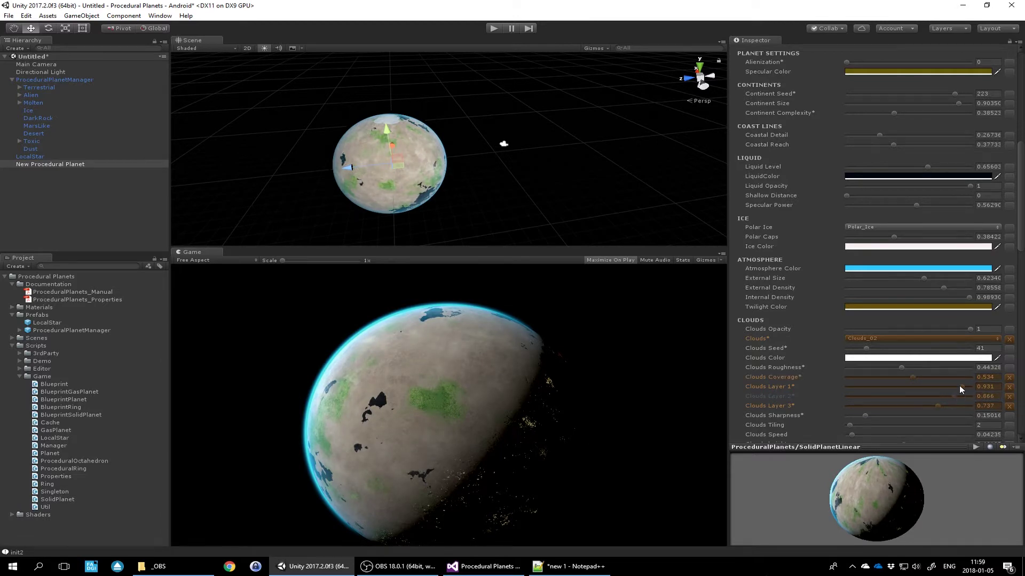
Step: Remove the overrides from the cloud type, Clouds Coverage and all three cloud layers
left_click(1009, 339)
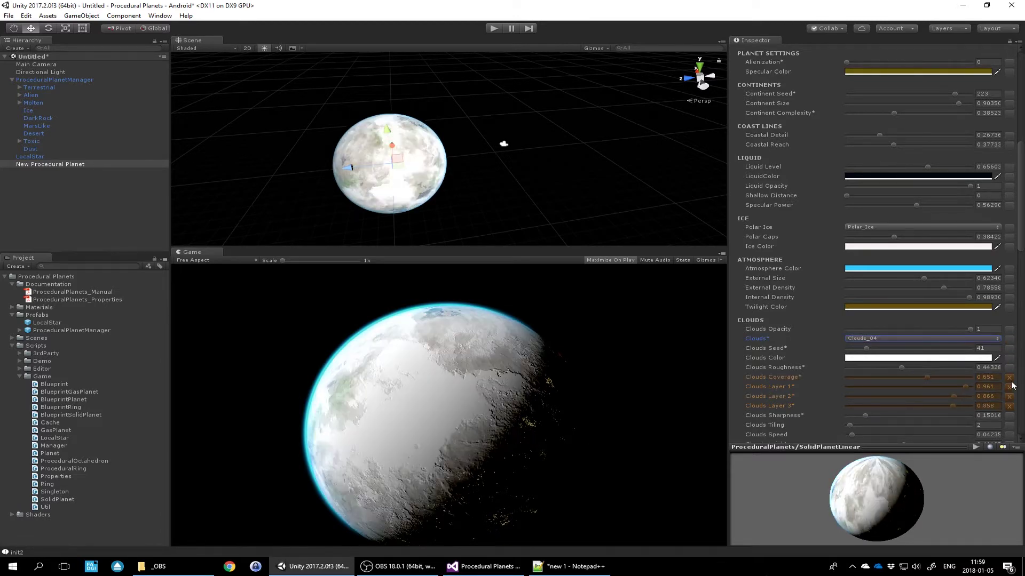
left_click(1008, 377)
left_click(1008, 386)
left_click(1009, 396)
left_click(1009, 406)
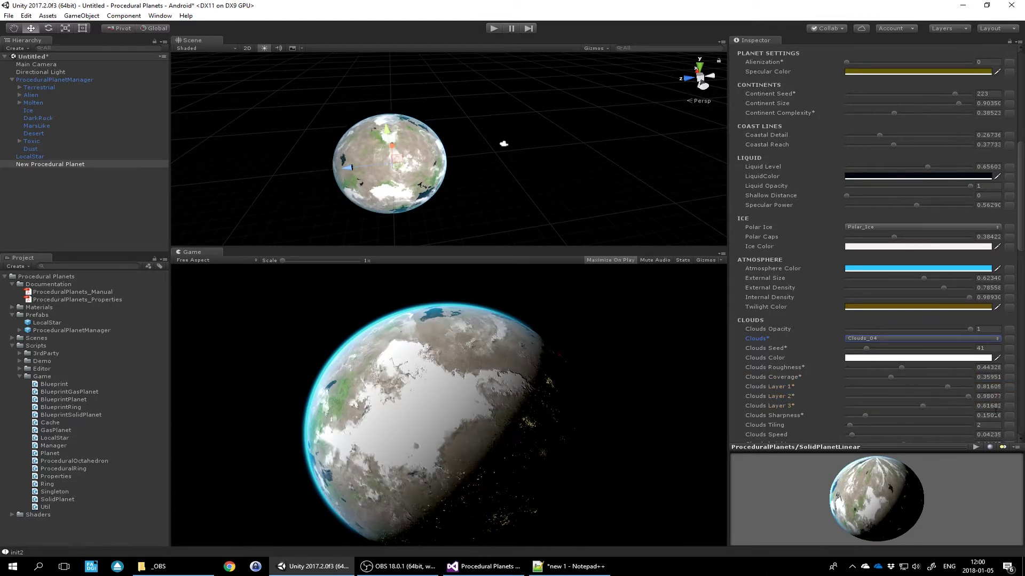
Step: Set Clouds Layer 1 to 0.621, Clouds Layer 2 to 0.457 and Clouds Coverage to 0.578
left_click_drag(964, 396, 918, 377)
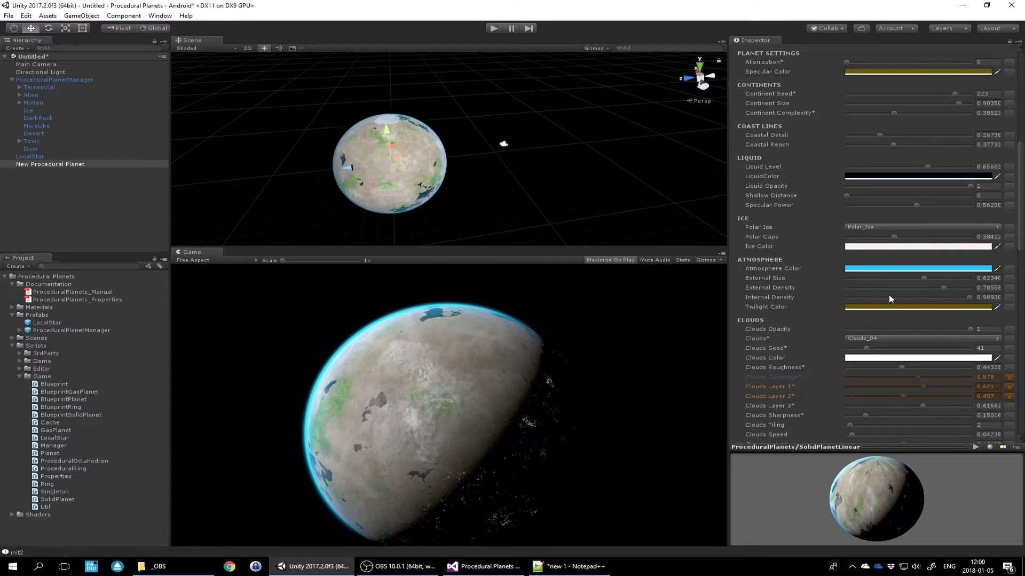
scroll(907, 251, "up", 3)
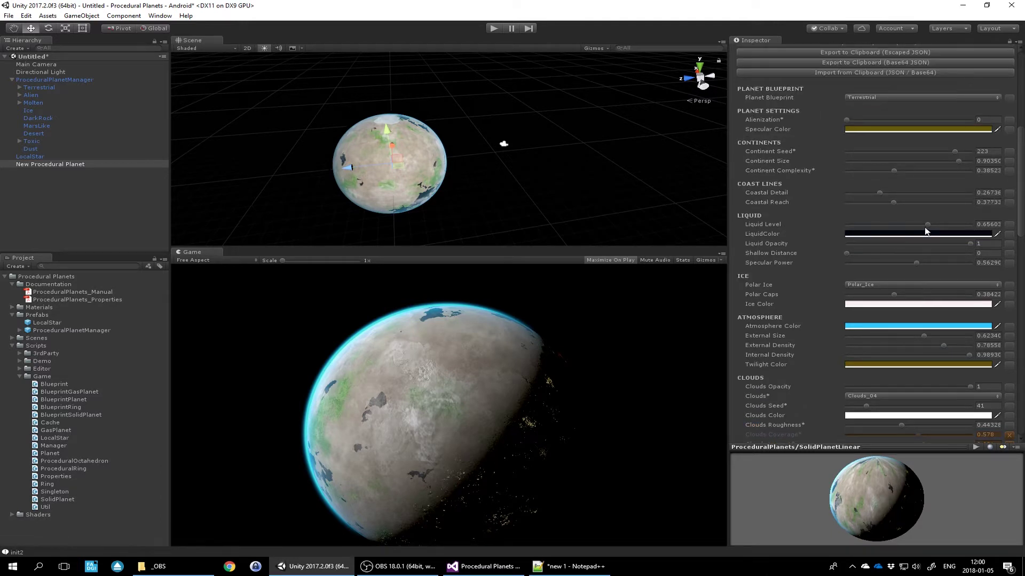
Step: Override the planet's Liquid Level with 0.754 and adjust Clouds Coverage to 0.574
left_click_drag(927, 225, 959, 234)
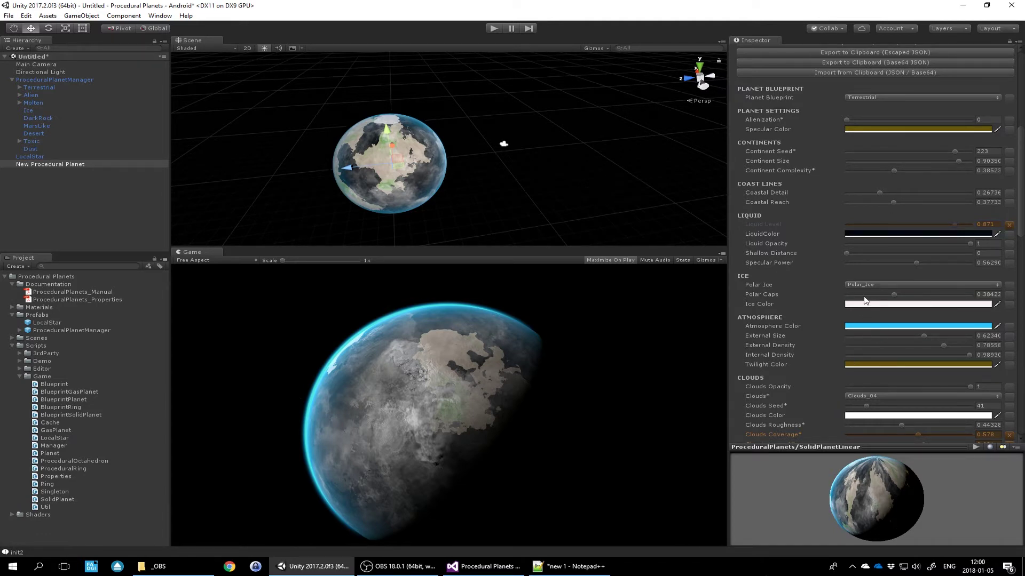
scroll(871, 313, "up", 3)
scroll(867, 306, "down", 3)
mouse_move(956, 231)
left_mouse_down()
mouse_move(978, 222)
mouse_move(919, 233)
mouse_move(943, 233)
left_mouse_up()
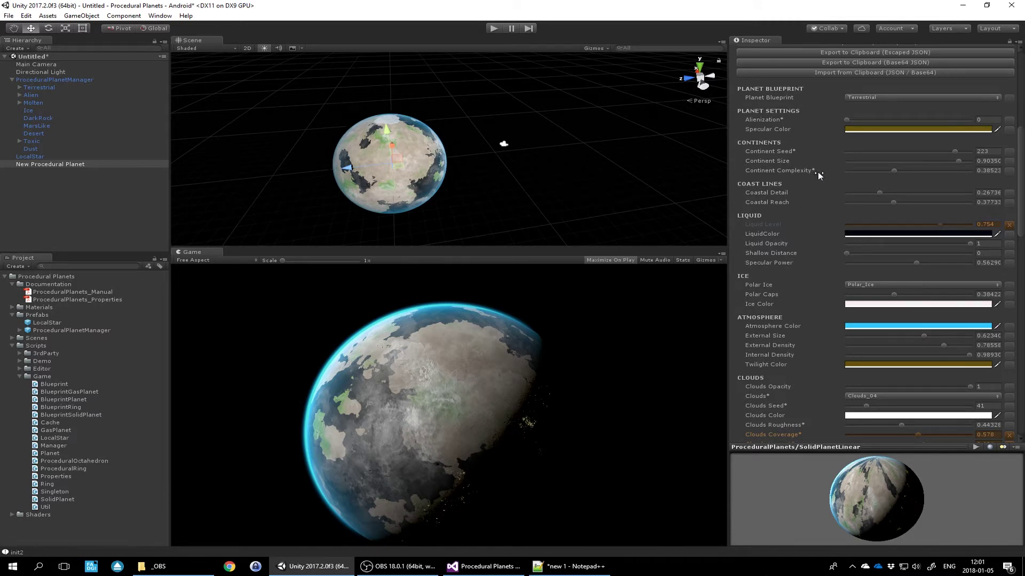
scroll(917, 323, "down", 3)
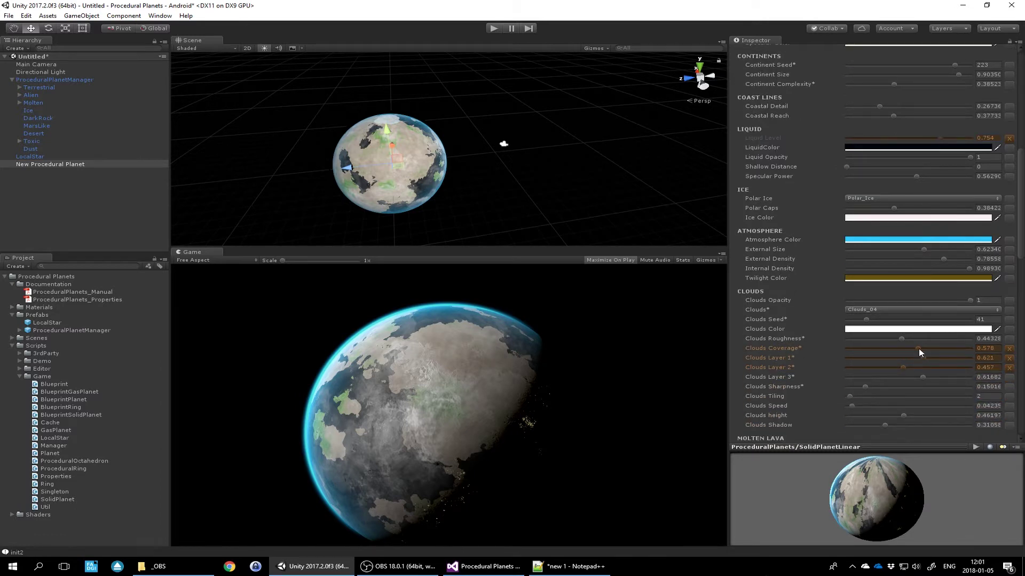
mouse_move(917, 347)
left_mouse_down()
mouse_move(889, 355)
mouse_move(917, 350)
left_mouse_up()
scroll(929, 342, "up", 5)
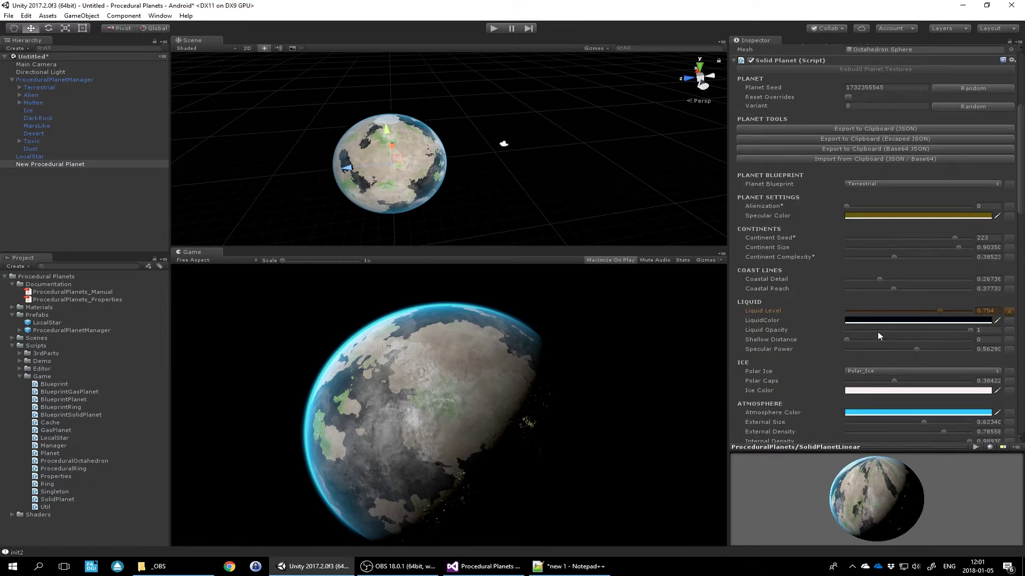
Step: Change the Biome 1 type to Biome_Rain_Forest and raise the Biome 1 Saturation to 0.845
scroll(904, 332, "down", 15)
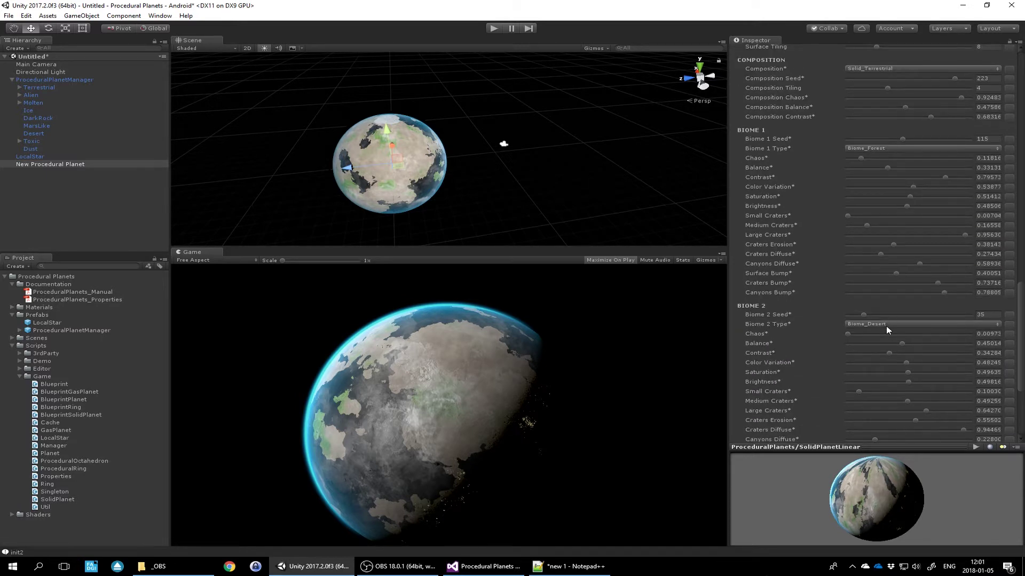
left_click(886, 325)
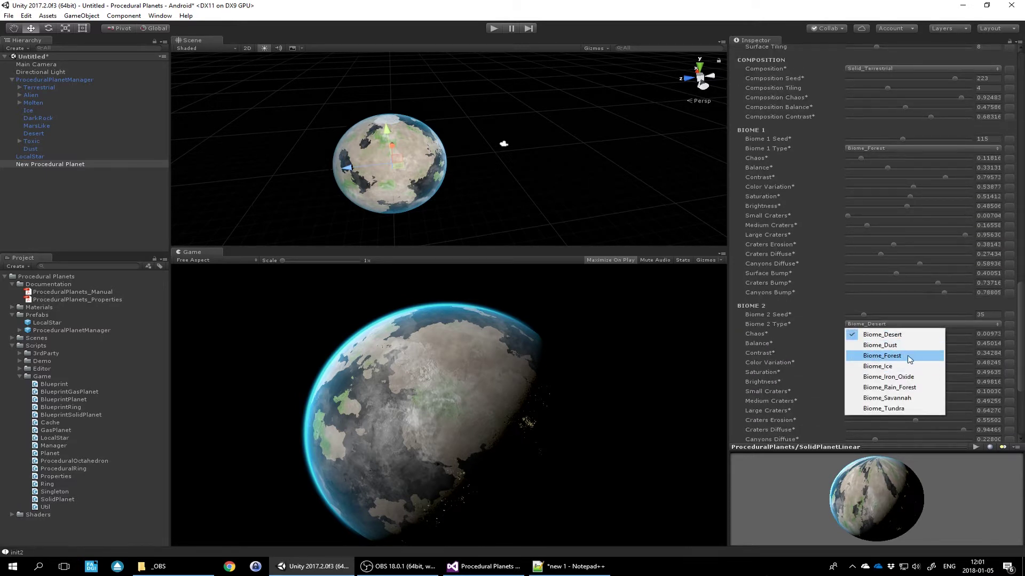
left_click(903, 150)
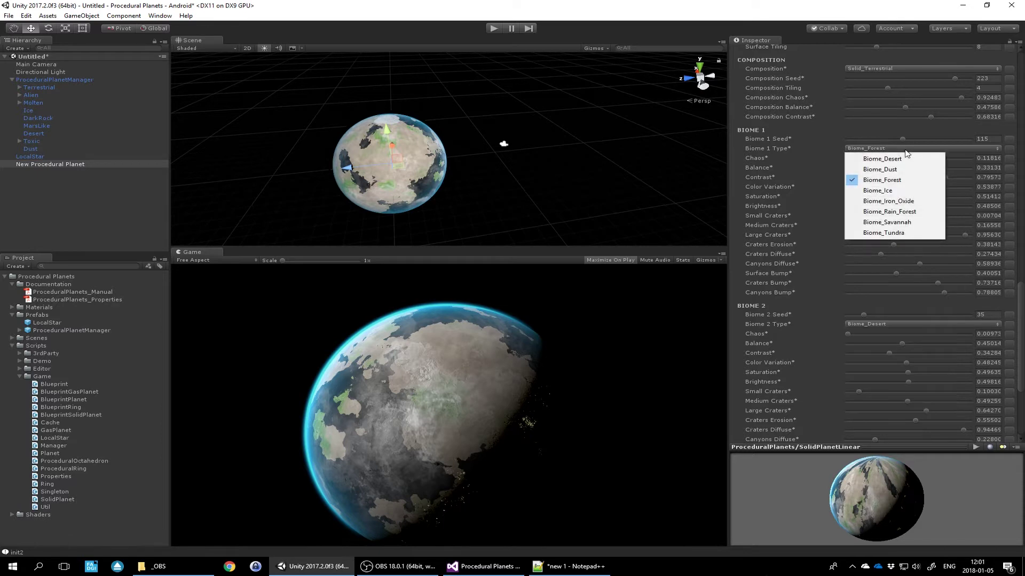
left_click(917, 213)
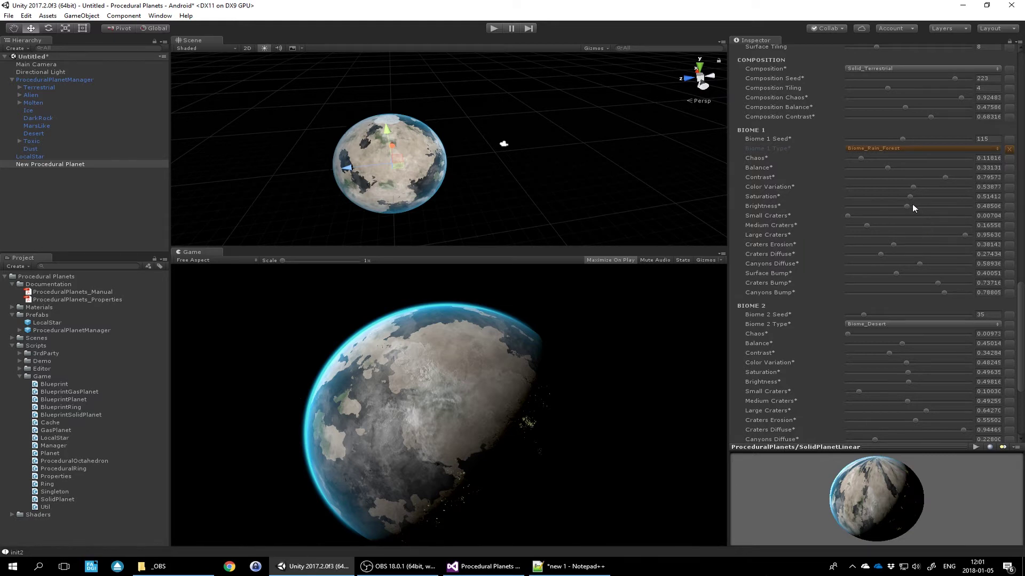
left_click_drag(917, 196, 941, 196)
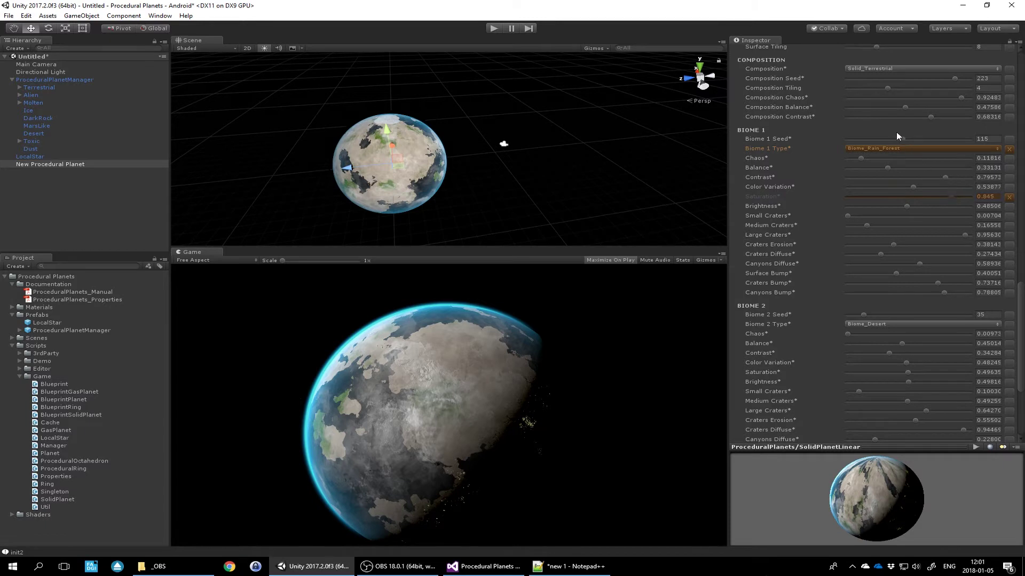
Step: Set the planet's Composition Balance to 0.17 and Composition Contrast to 0.728
scroll(838, 179, "up", 2)
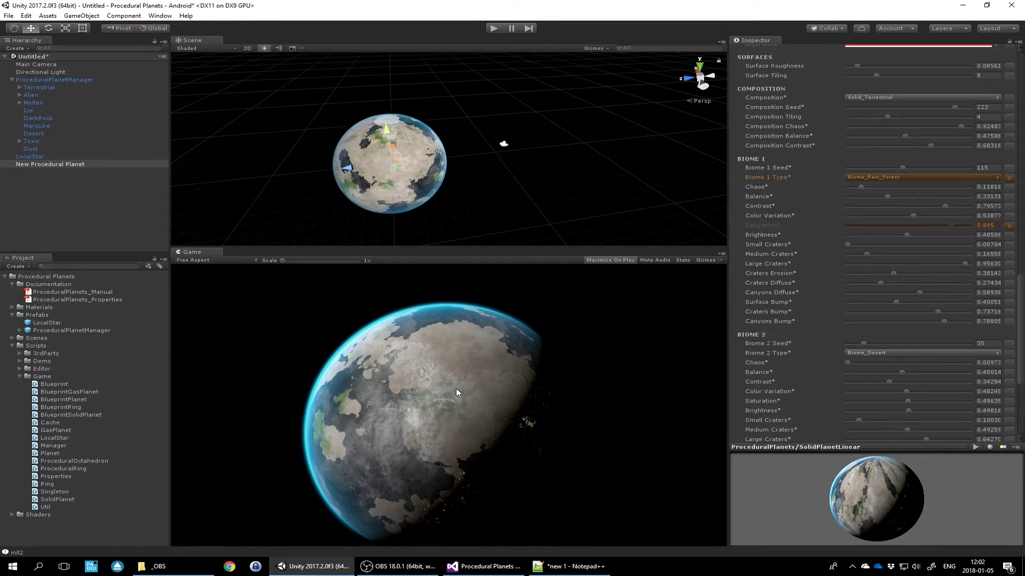
left_click_drag(905, 137, 867, 136)
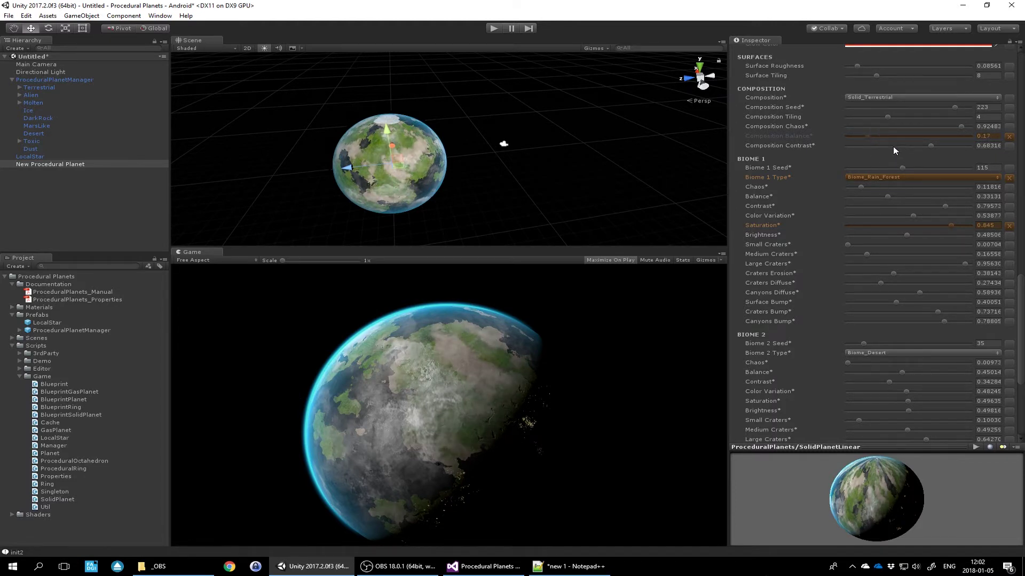
scroll(873, 321, "down", 3)
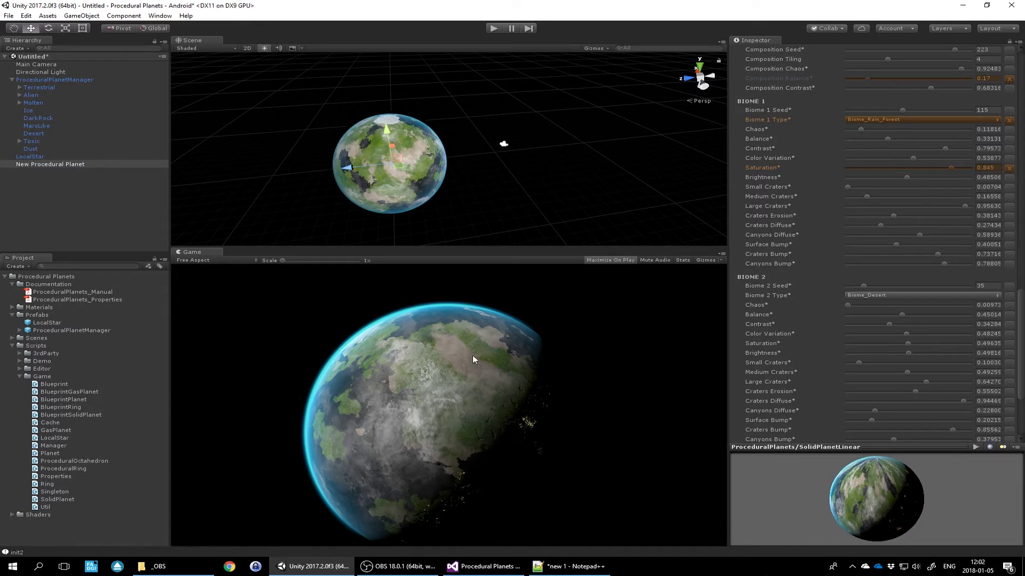
scroll(843, 223, "up", 3)
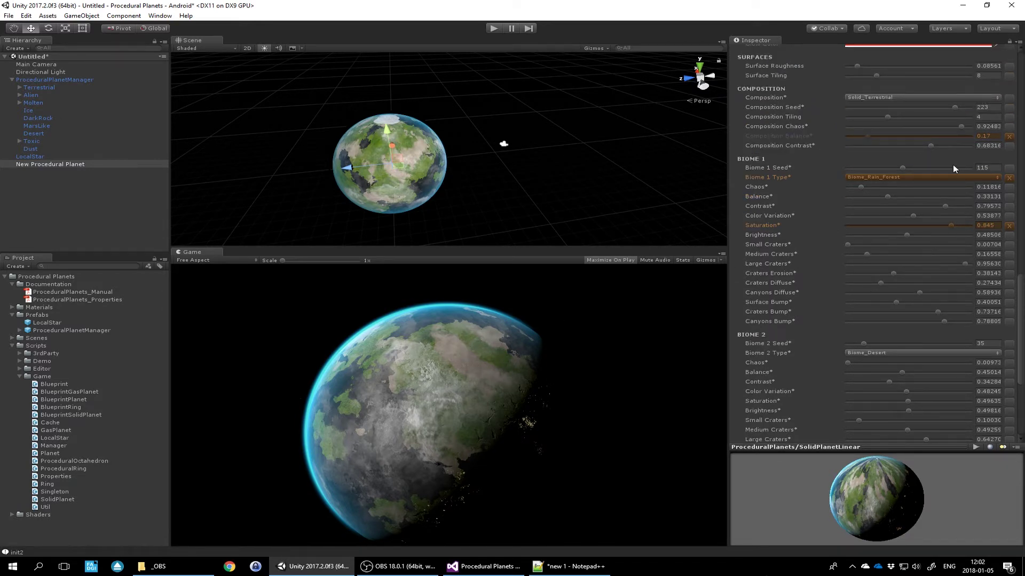
left_click_drag(945, 145, 966, 146)
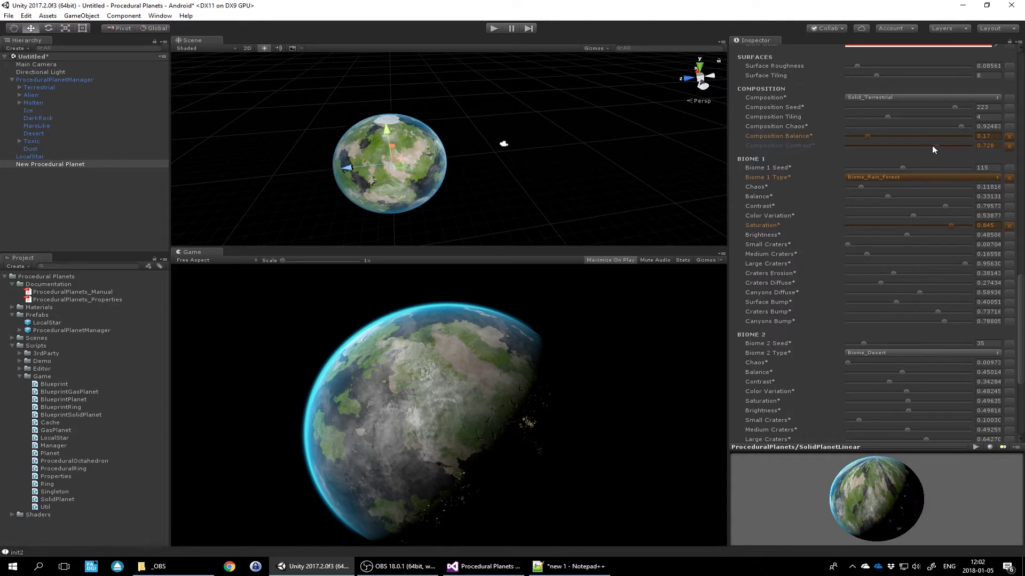
Step: Try a Composition Tiling of 1 and remove that override
left_click(765, 117)
left_click_drag(889, 117, 856, 133)
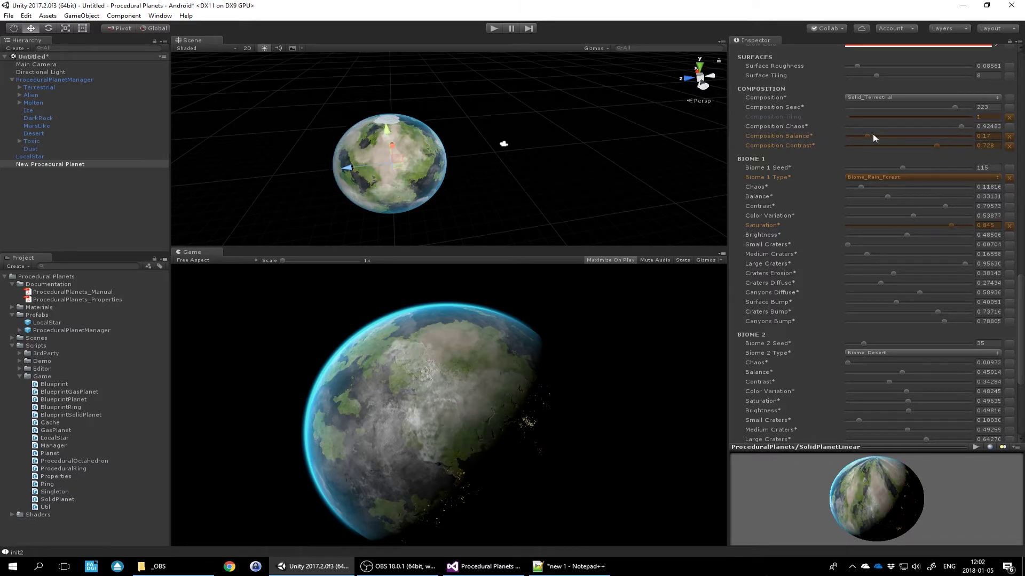
left_click(1009, 118)
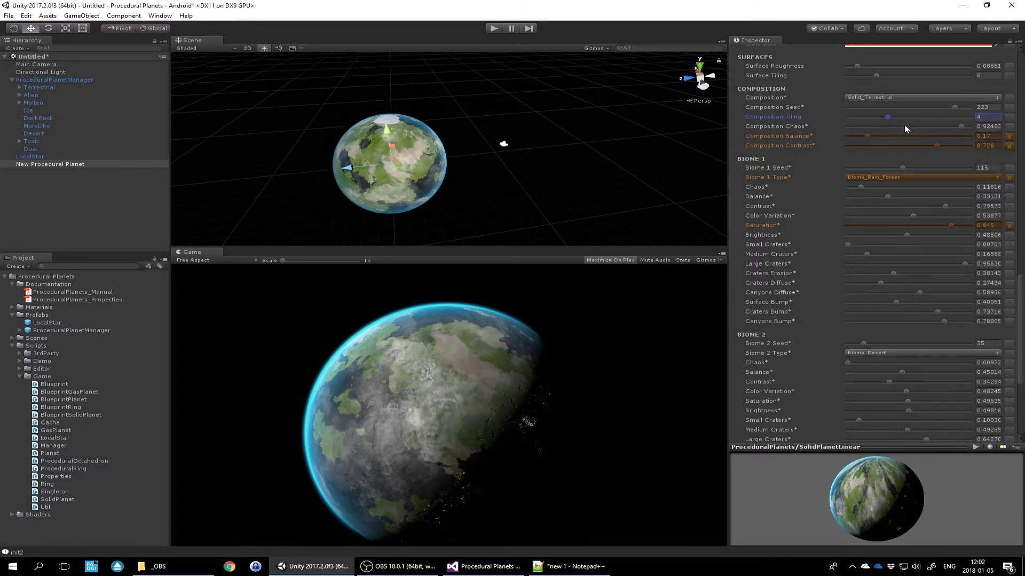
Step: Set Composition Tiling to 3, the Composition type to Solid_Fractured and Composition Balance to 0.31
left_click_drag(885, 120, 879, 117)
left_click(888, 96)
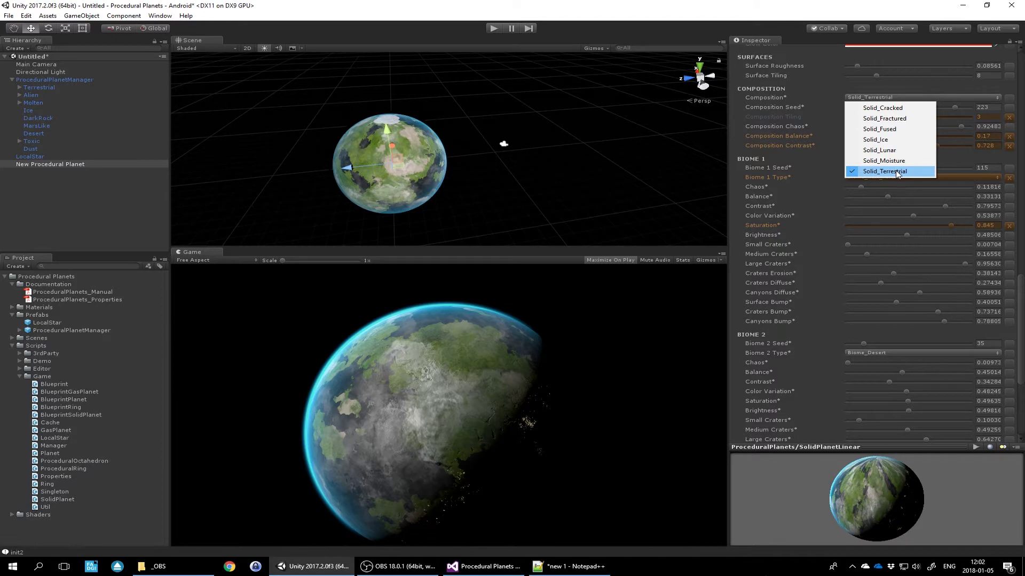
left_click(903, 120)
left_click_drag(880, 136, 884, 134)
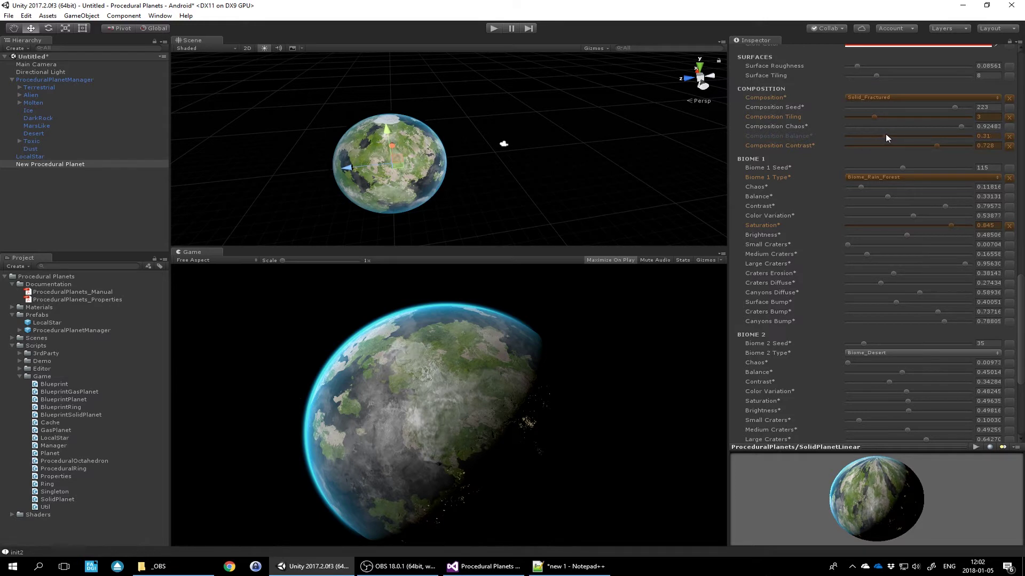
Step: Enlarge the Game view and fine-tune Composition Balance to 0.332 and Biome 1 Saturation to 0.47
left_click_drag(583, 249, 582, 146)
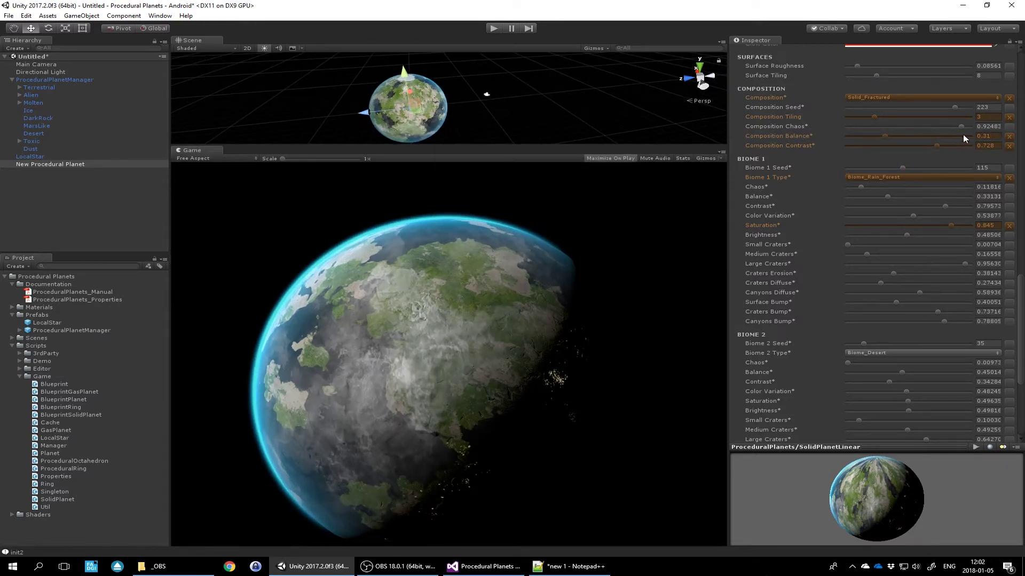
left_click_drag(876, 118, 889, 136)
left_click_drag(930, 224, 925, 225)
scroll(910, 219, "up", 10)
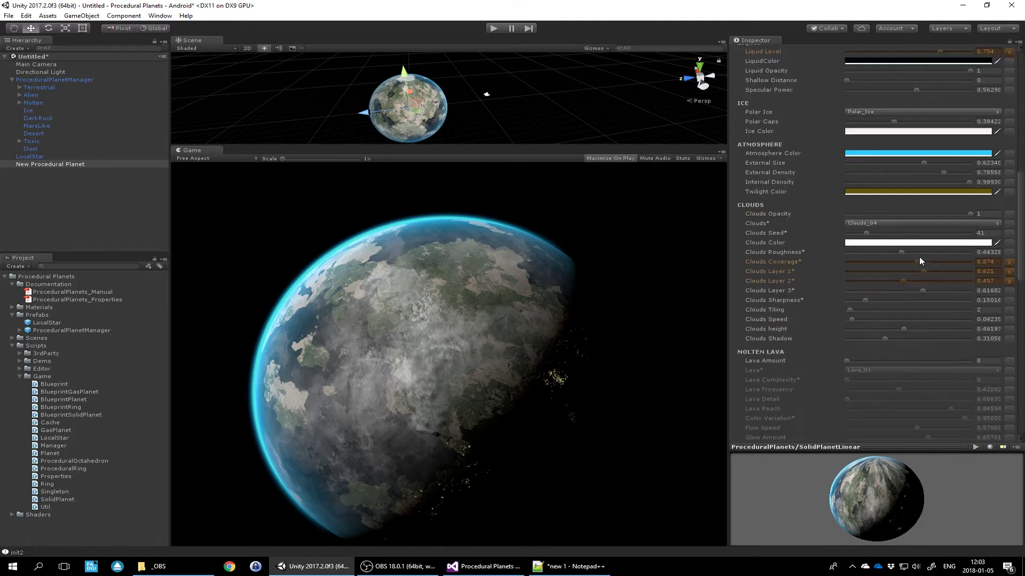
scroll(918, 260, "up", 10)
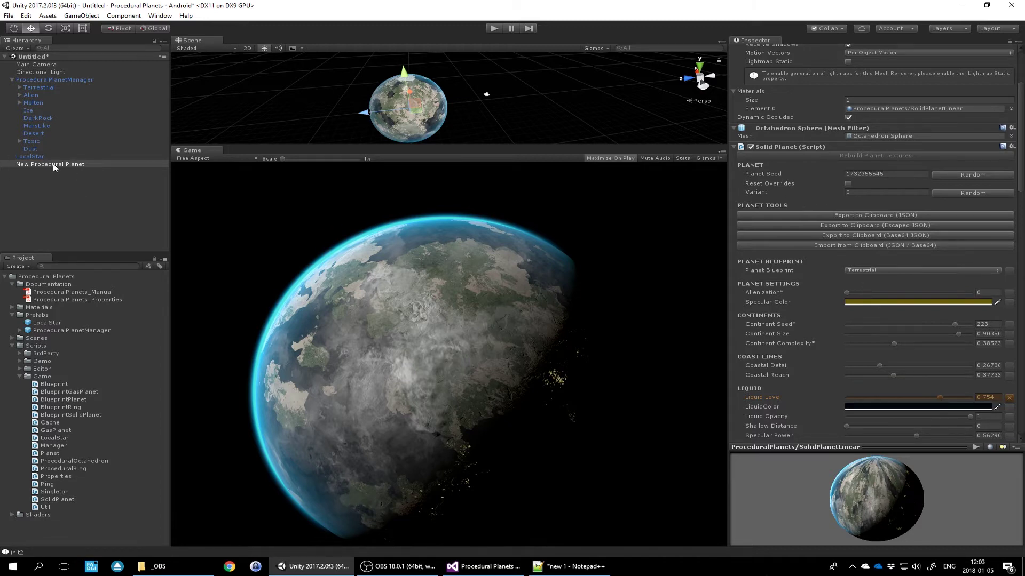
Step: Collapse the expanded project folders and create a new folder named Temp inside Procedural Planets
left_click(11, 284)
left_click(11, 300)
left_click(12, 315)
right_click(40, 276)
mouse_move(107, 282)
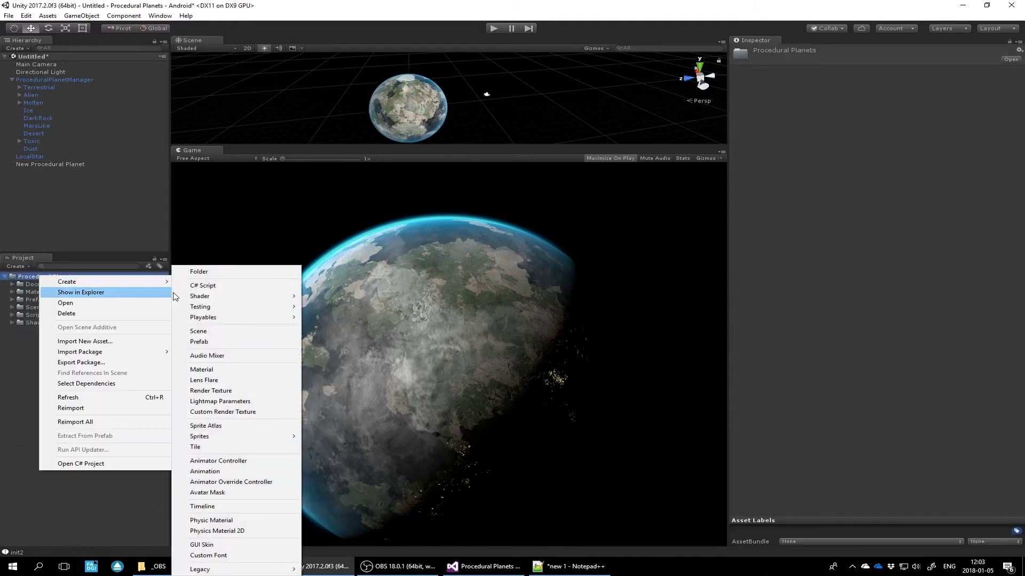
left_click(230, 282)
type("Temp")
key("Return")
Step: Save New Procedural Planet as a prefab in the Temp folder and rename the prefab MyFirstPlanet
left_click_drag(44, 164, 44, 330)
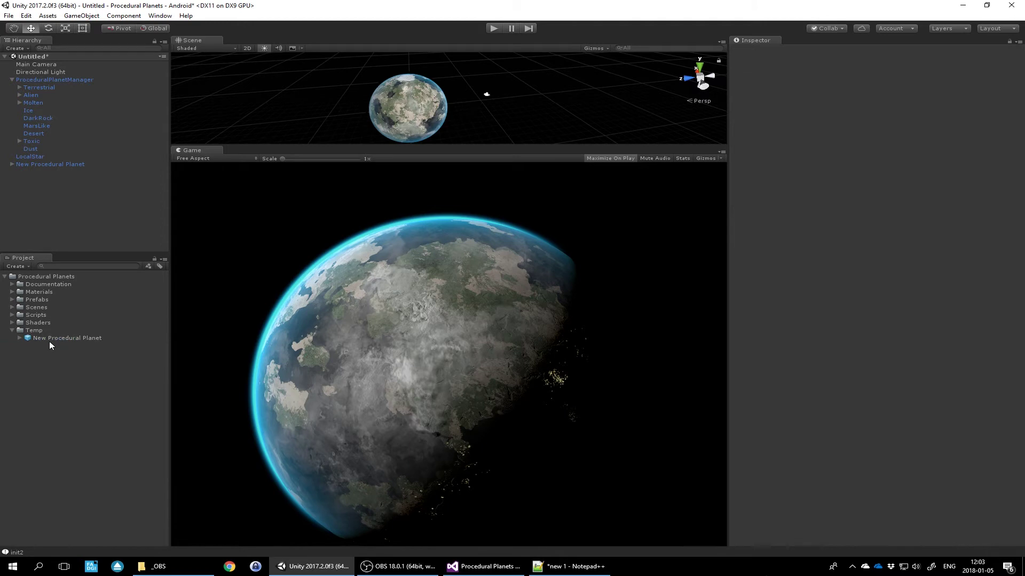
left_click(75, 339)
type("MyFirstPlanet")
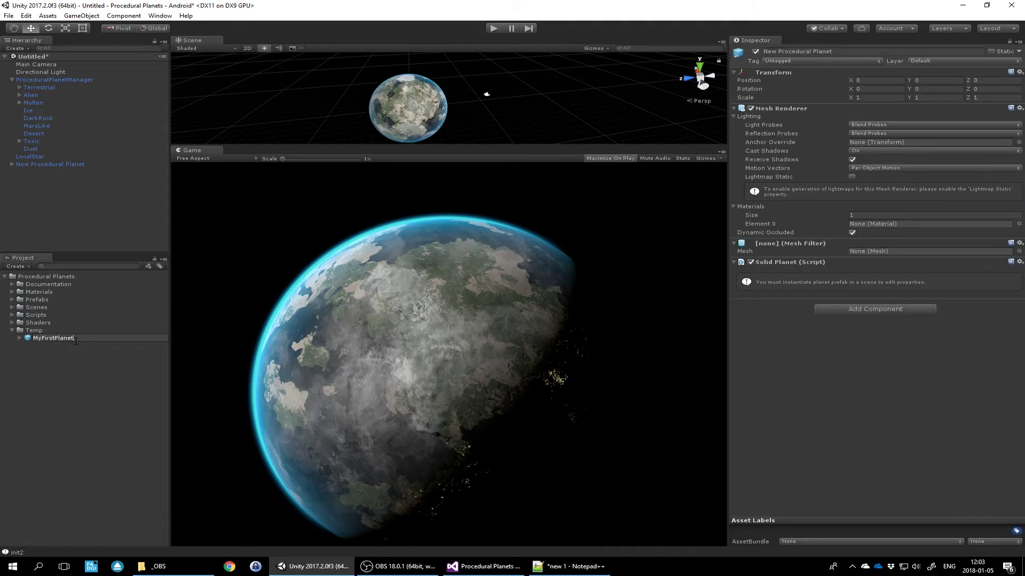
key("Return")
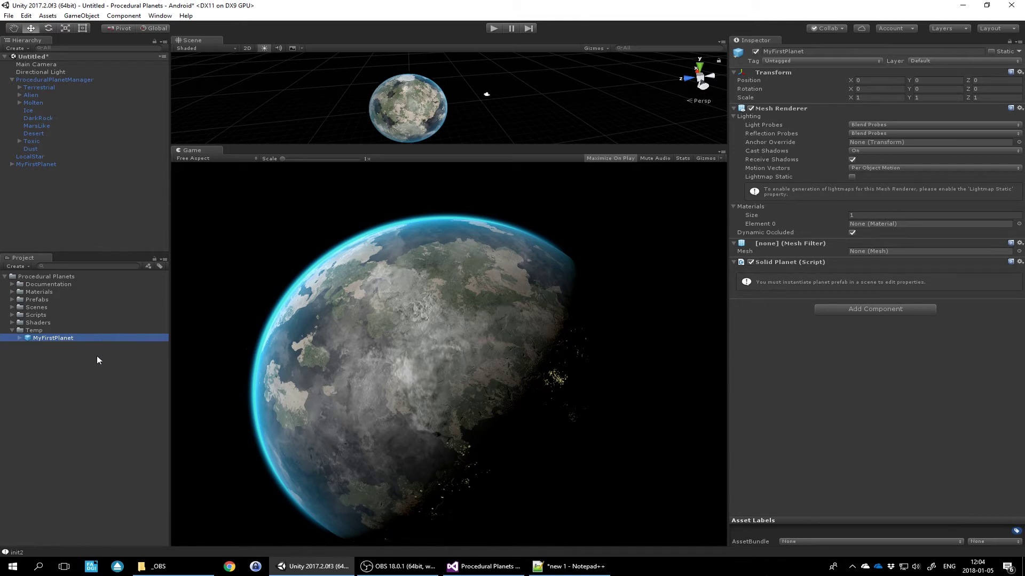
Step: Export the MyFirstPlanet scene object's settings to the clipboard as JSON
left_click(40, 165)
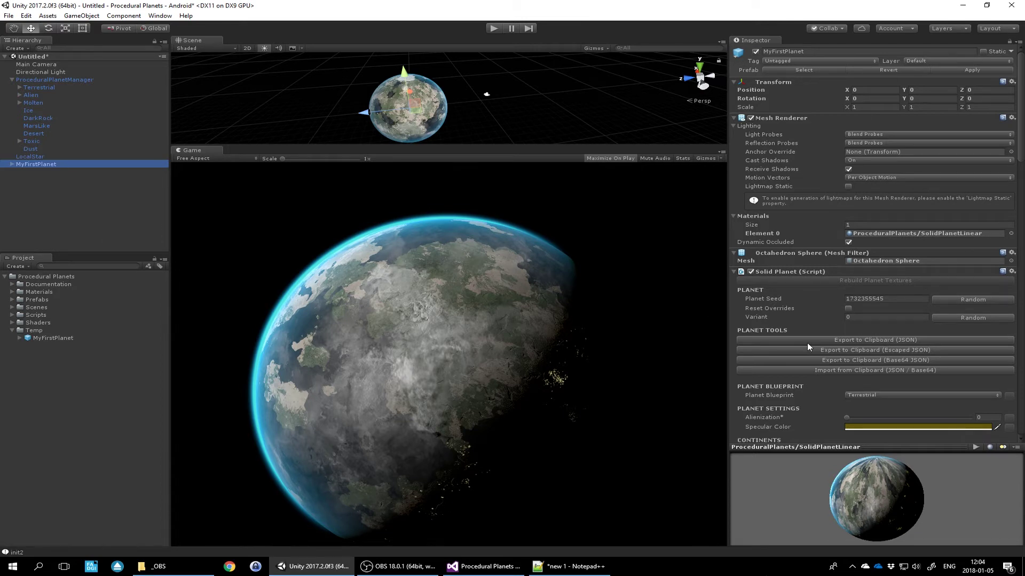
scroll(805, 309, "down", 1)
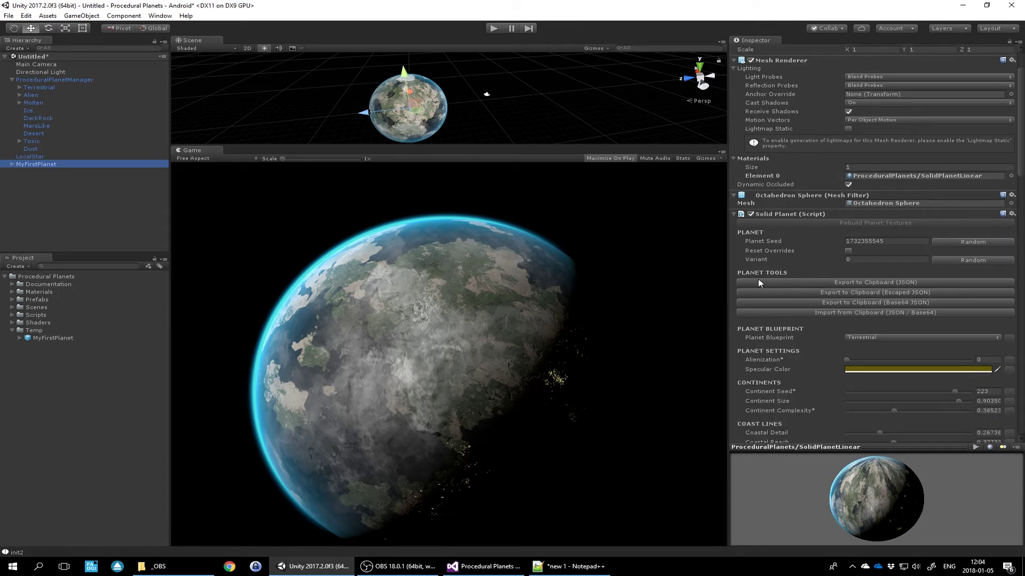
left_click(876, 283)
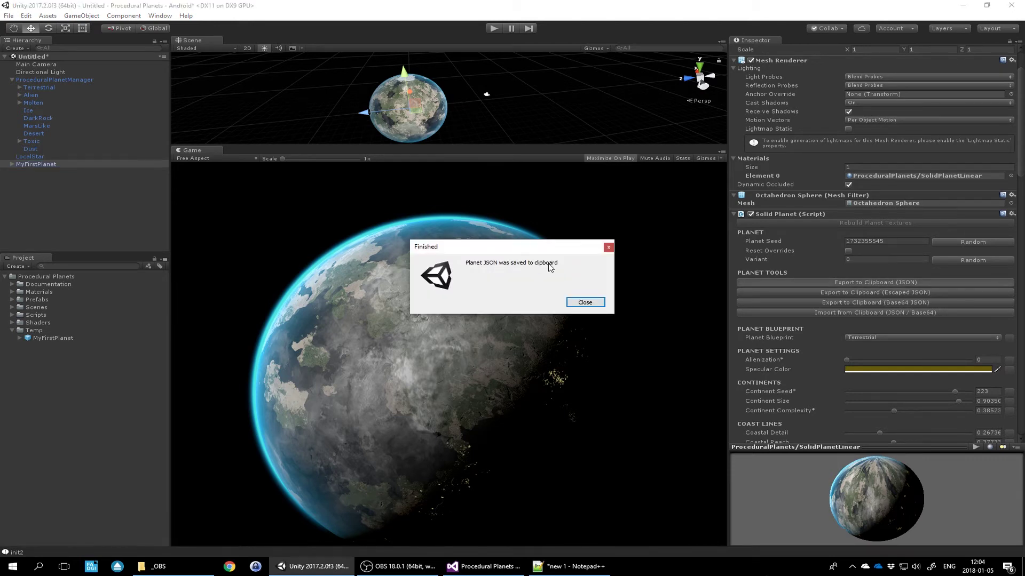
left_click(590, 306)
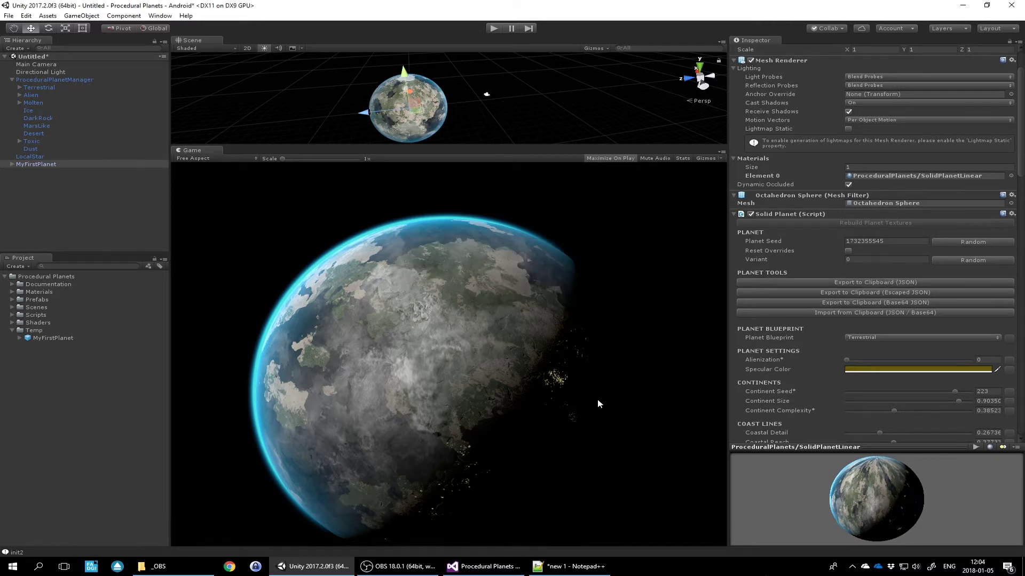
Step: Switch to Notepad++, replace the existing text with the exported planet JSON and look through its properties
left_click(567, 571)
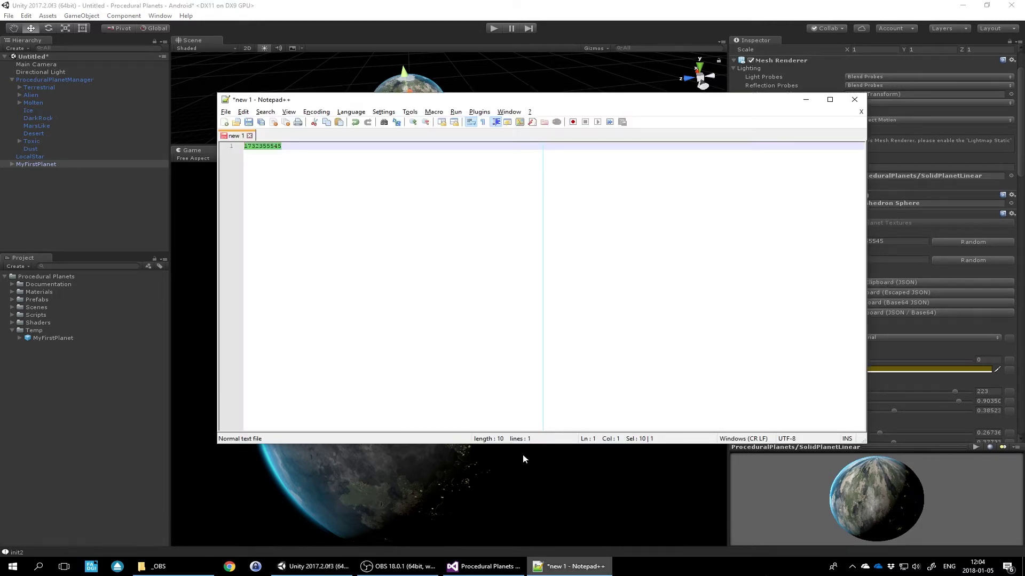
left_click(396, 226)
key("Return")
key("Return")
key("ctrl+a")
key("Delete")
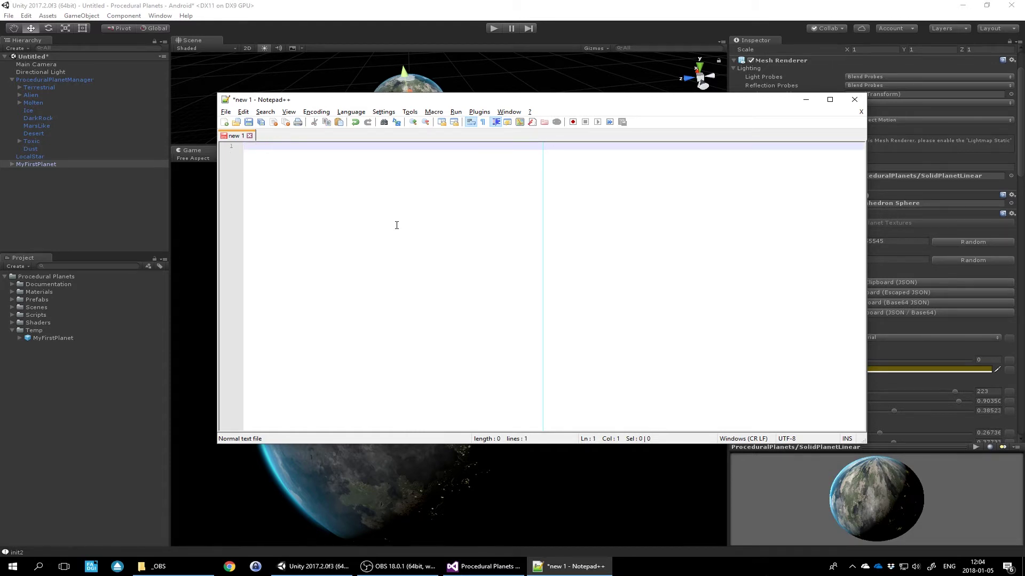
key("ctrl+v")
scroll(481, 272, "up", 20)
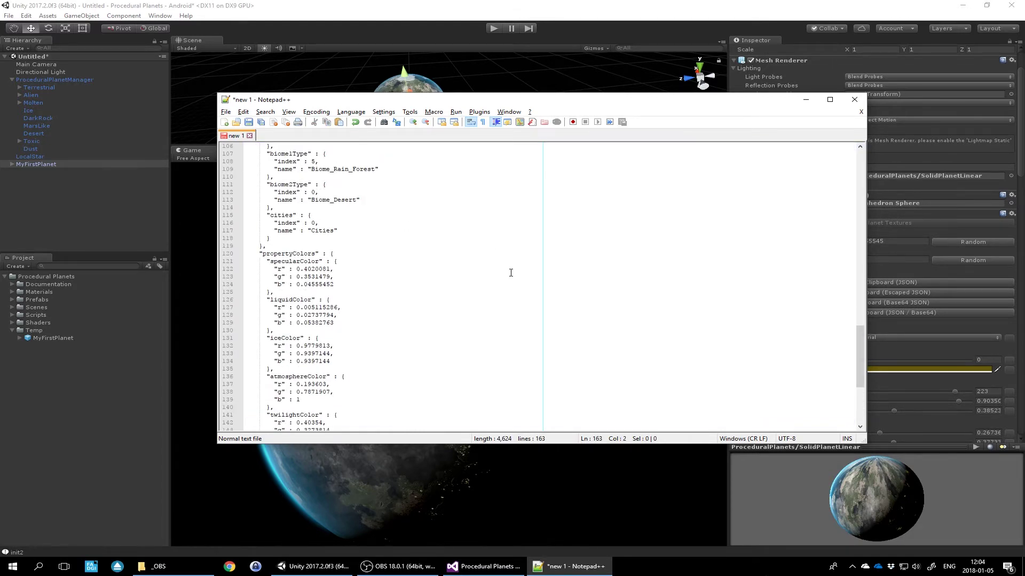
scroll(476, 275, "up", 19)
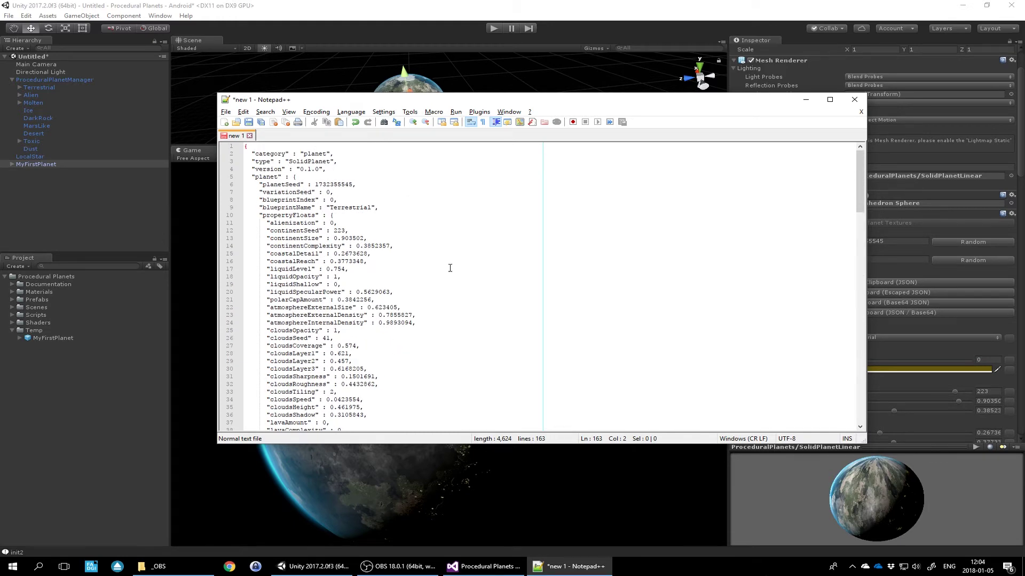
scroll(387, 258, "down", 5)
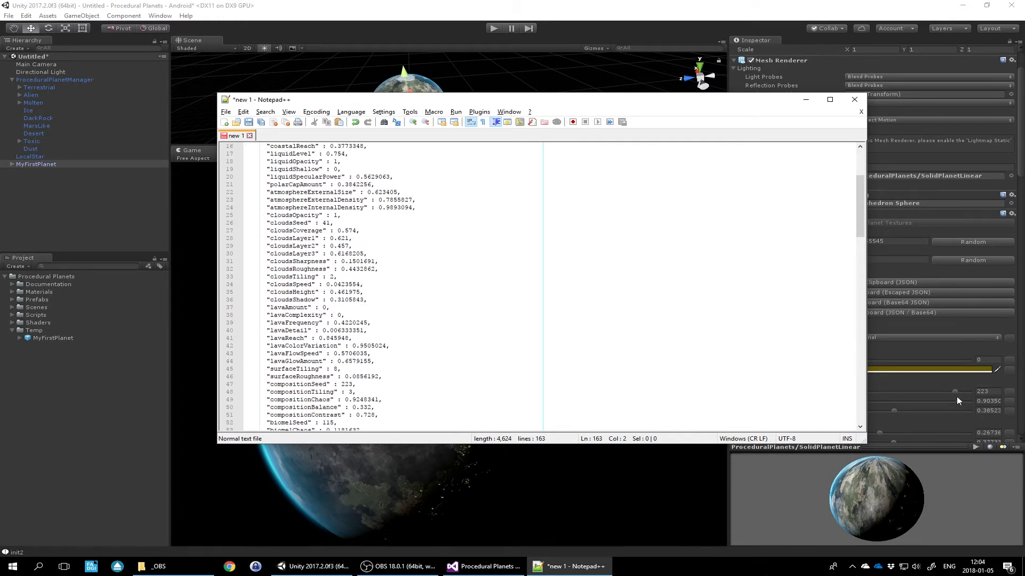
scroll(534, 292, "down", 8)
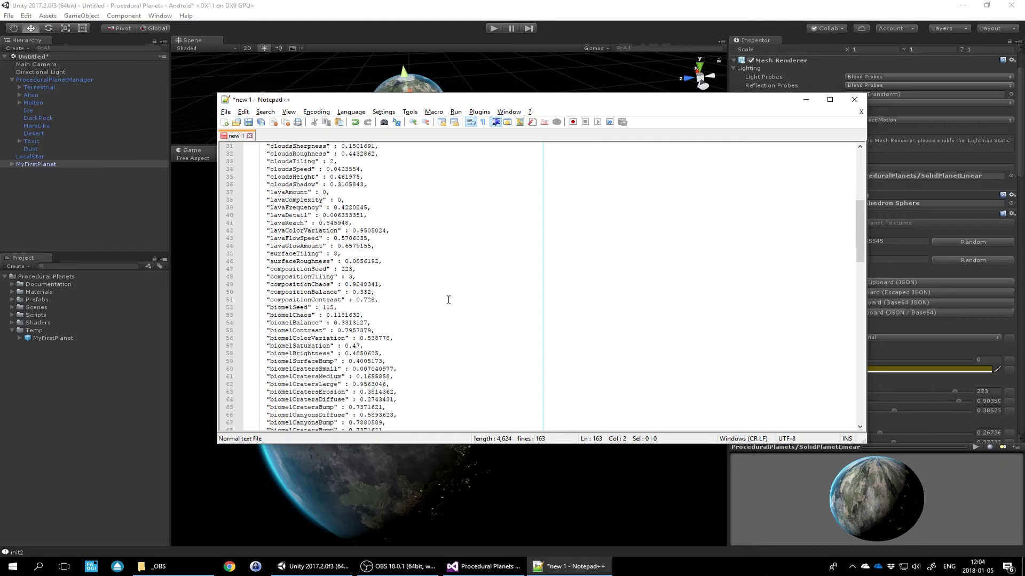
Step: Examine the blueprint name and the first property values at the start of the exported planet JSON
scroll(443, 296, "up", 13)
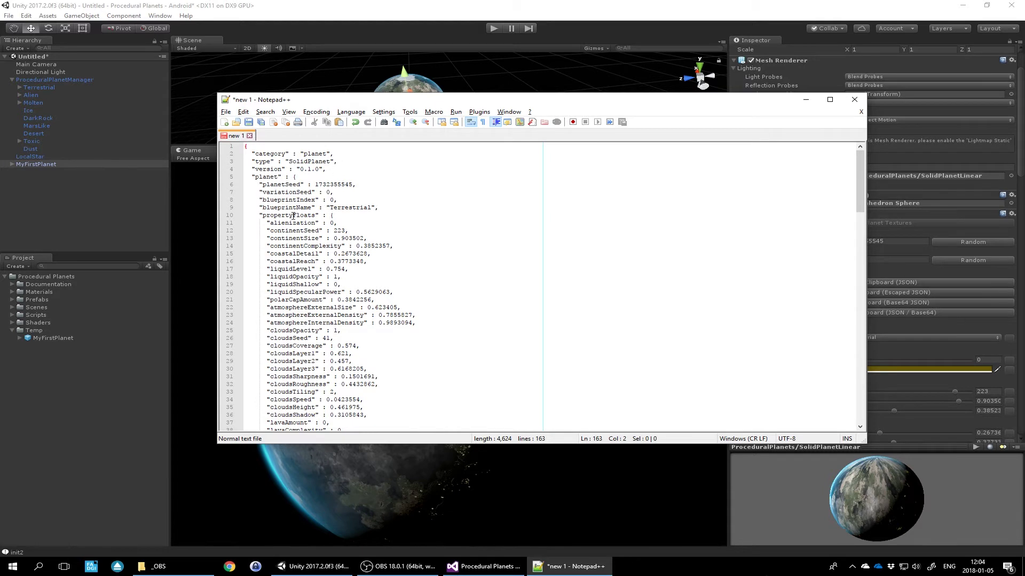
left_click_drag(329, 208, 372, 207)
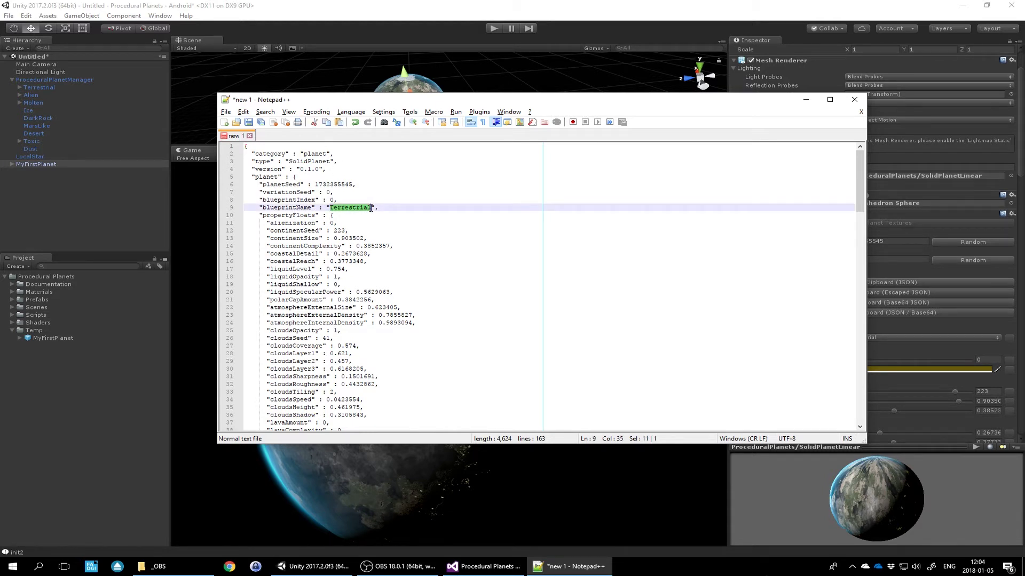
left_click(360, 230)
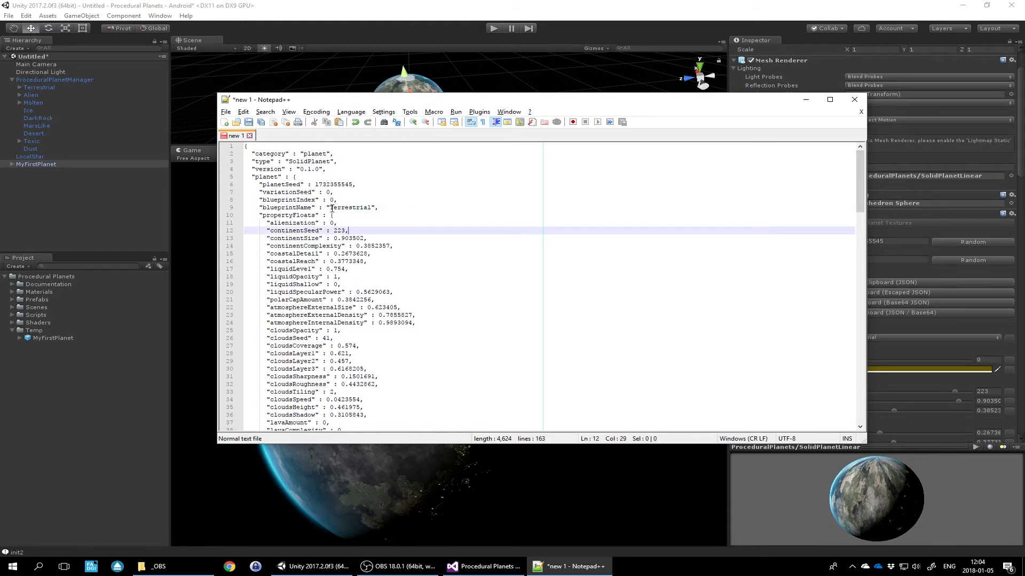
scroll(341, 249, "down", 2)
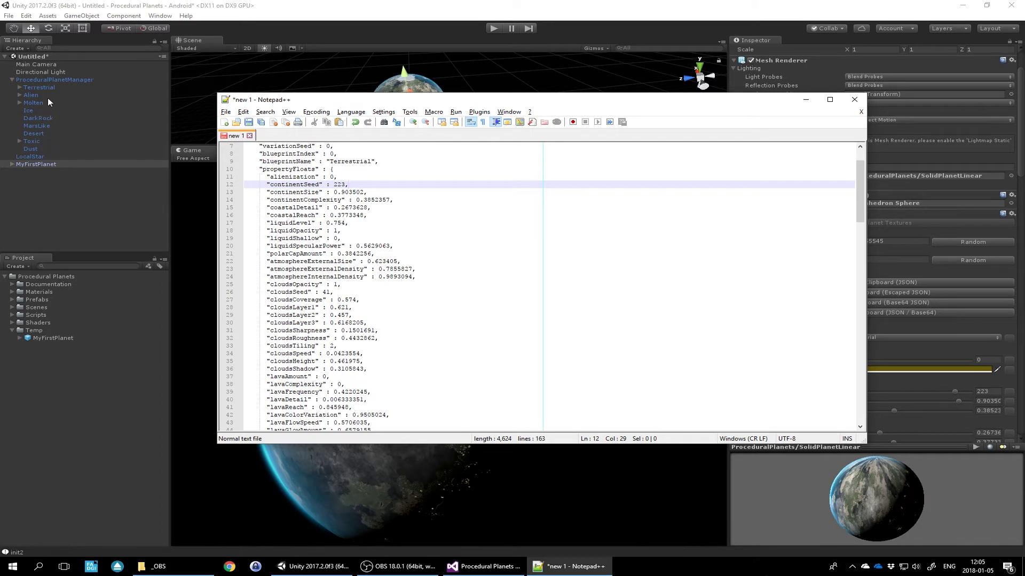
scroll(361, 299, "up", 2)
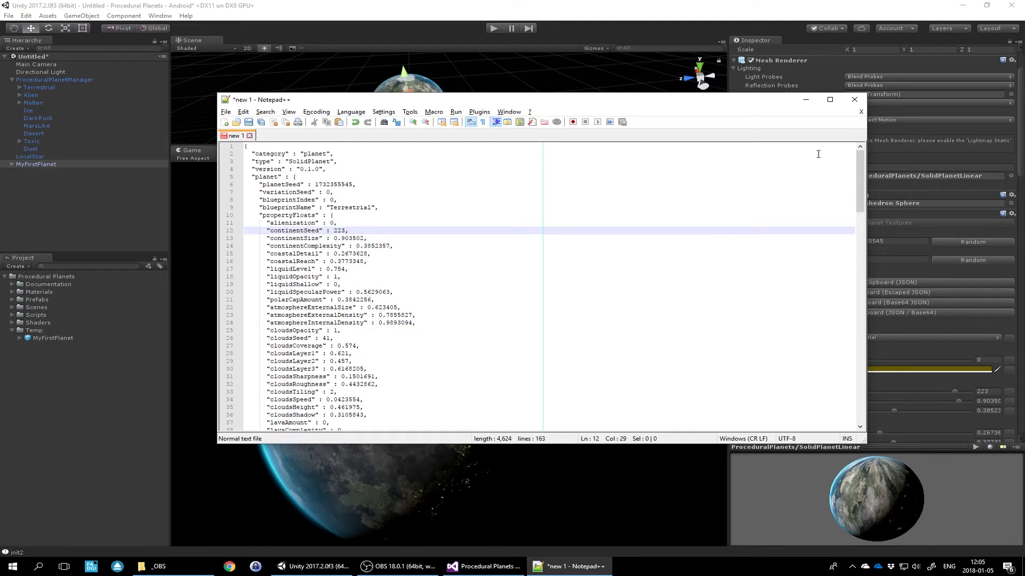
Step: Return to Unity and look through MyFirstPlanet's overridden liquid and cloud properties
left_click(806, 99)
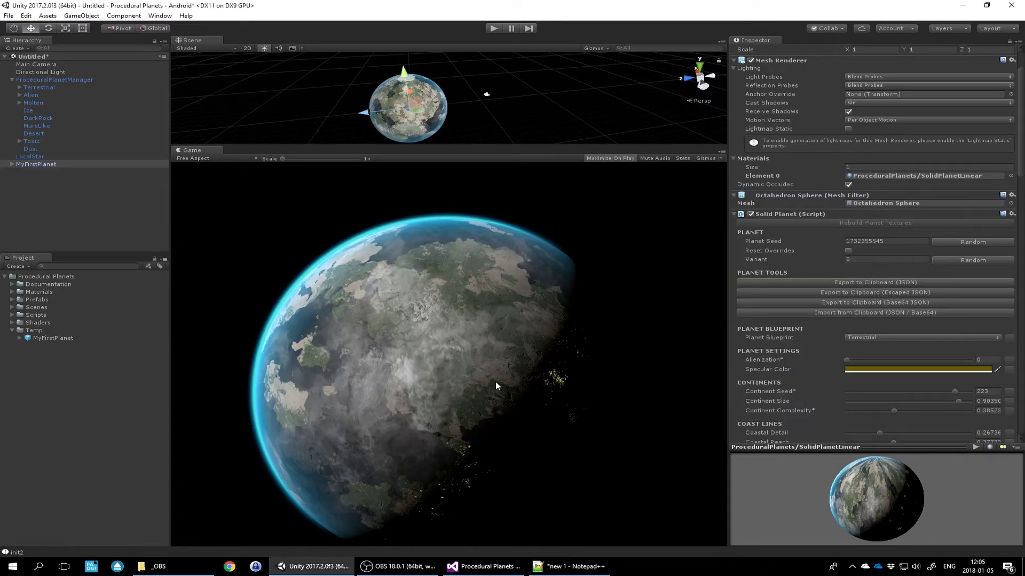
scroll(961, 383, "down", 3)
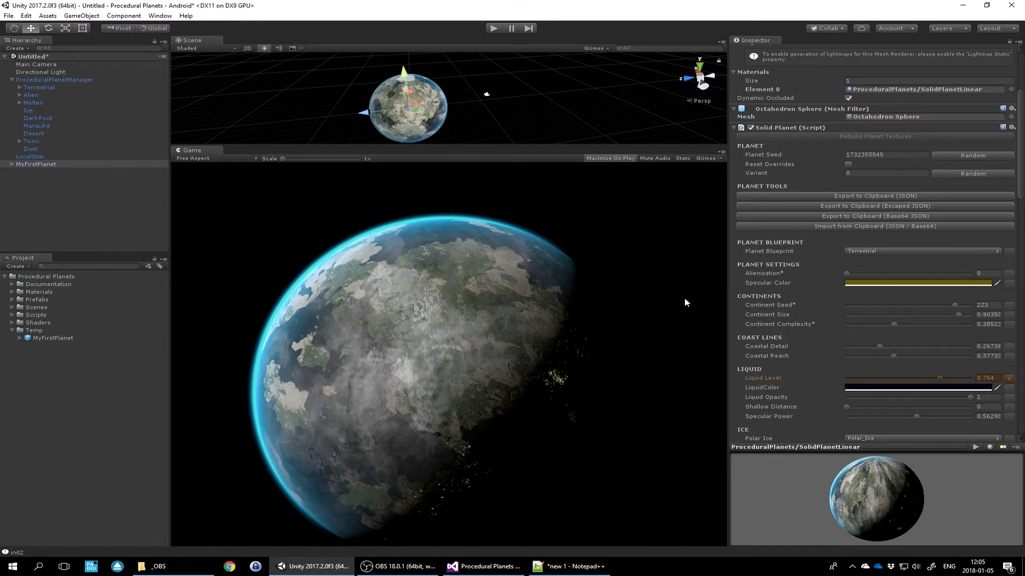
scroll(938, 229, "down", 5)
scroll(881, 253, "up", 1)
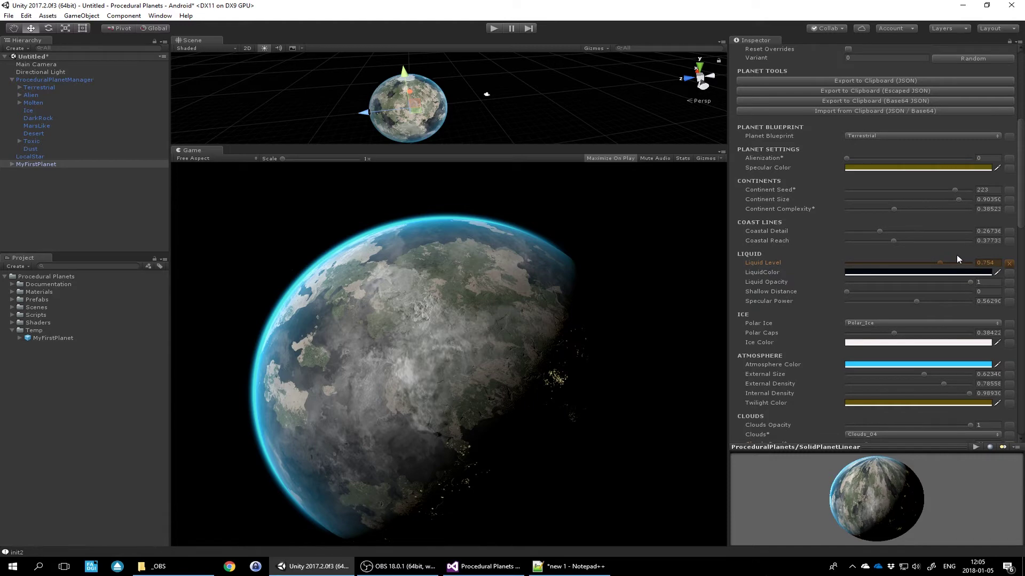
scroll(956, 261, "down", 5)
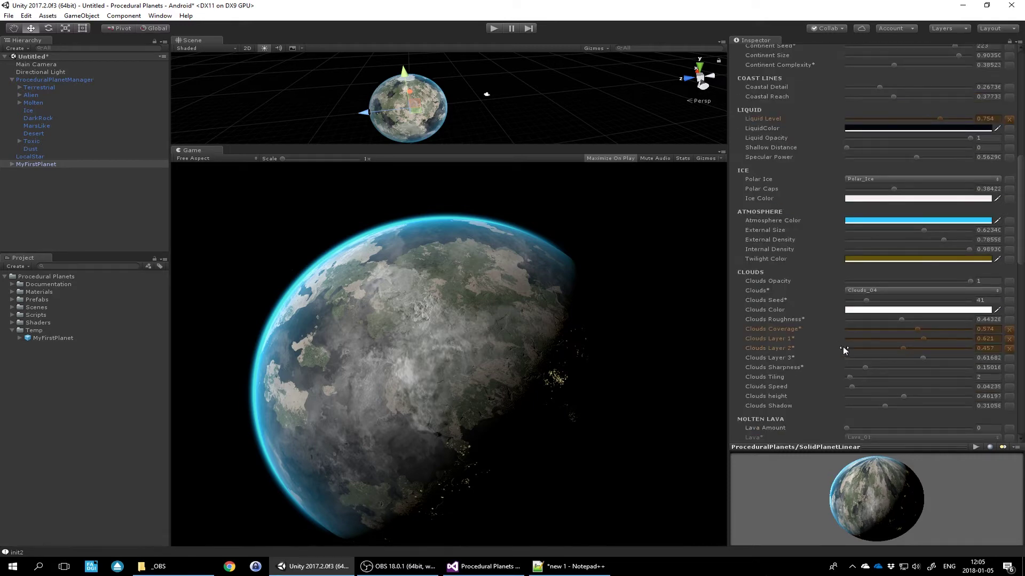
scroll(831, 350, "up", 9)
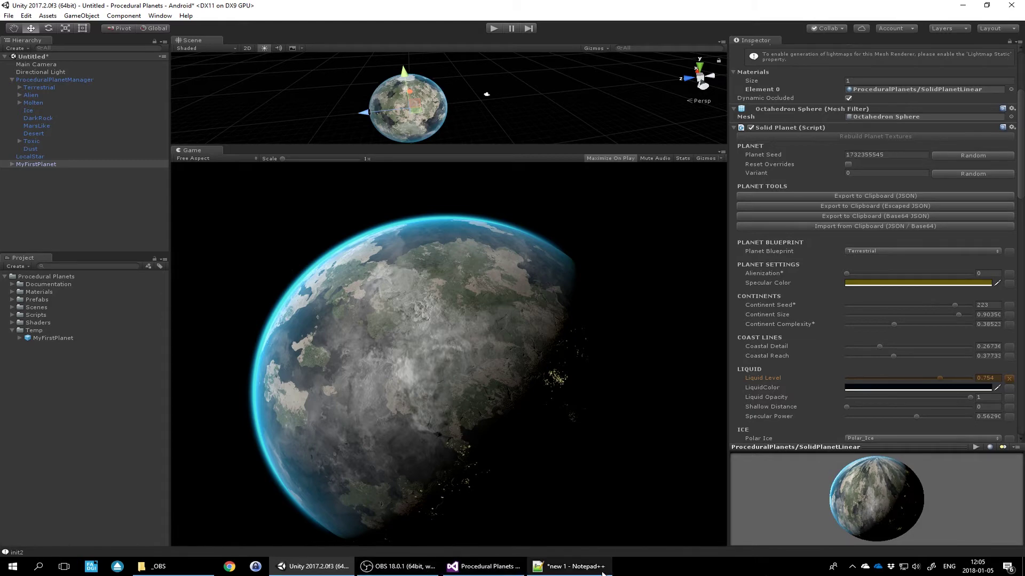
Step: Switch to Notepad++, copy the entire planet JSON and return to Unity
left_click(570, 566)
left_click(427, 383)
key("ctrl+a")
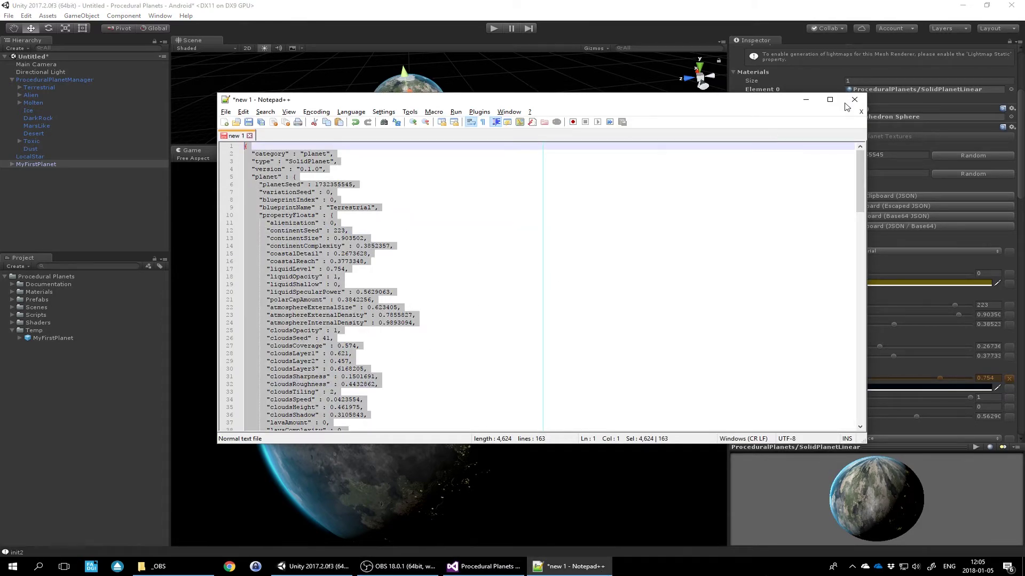
left_click(806, 100)
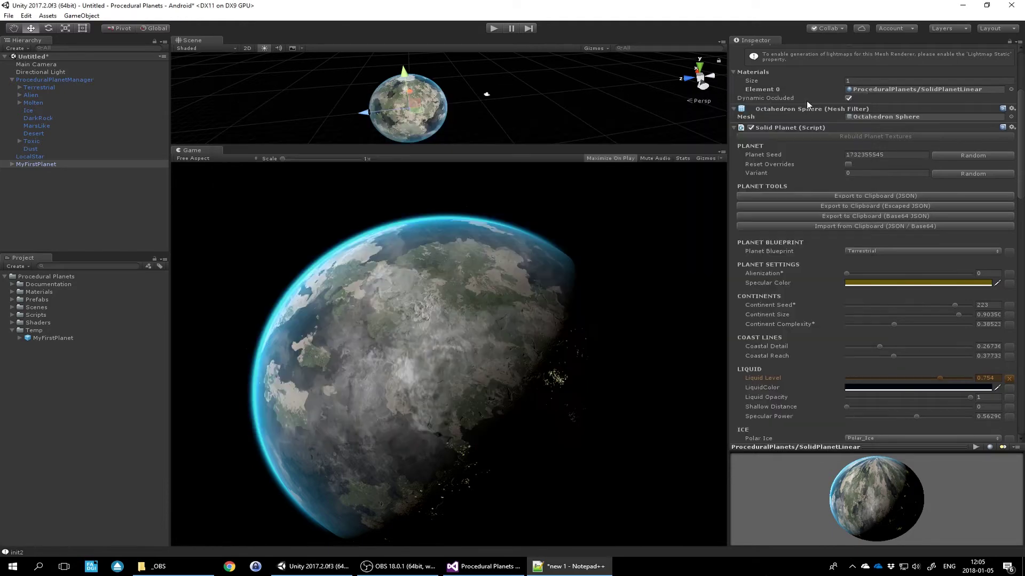
Step: Randomize MyFirstPlanet's planet seed several times, enabling Reset Overrides after the first randomization
left_click(983, 156)
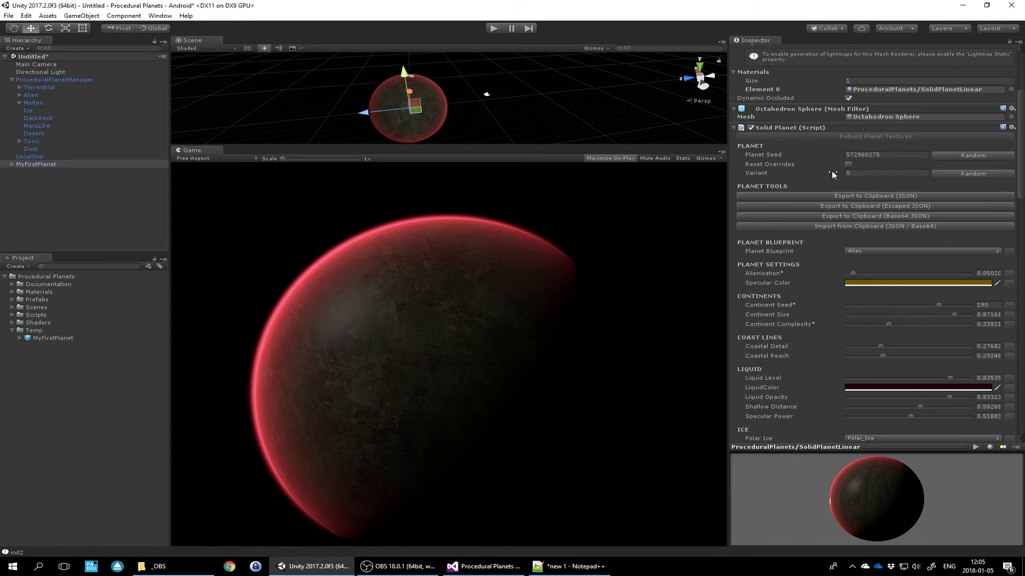
left_click(849, 165)
scroll(940, 306, "down", 5)
scroll(937, 304, "up", 5)
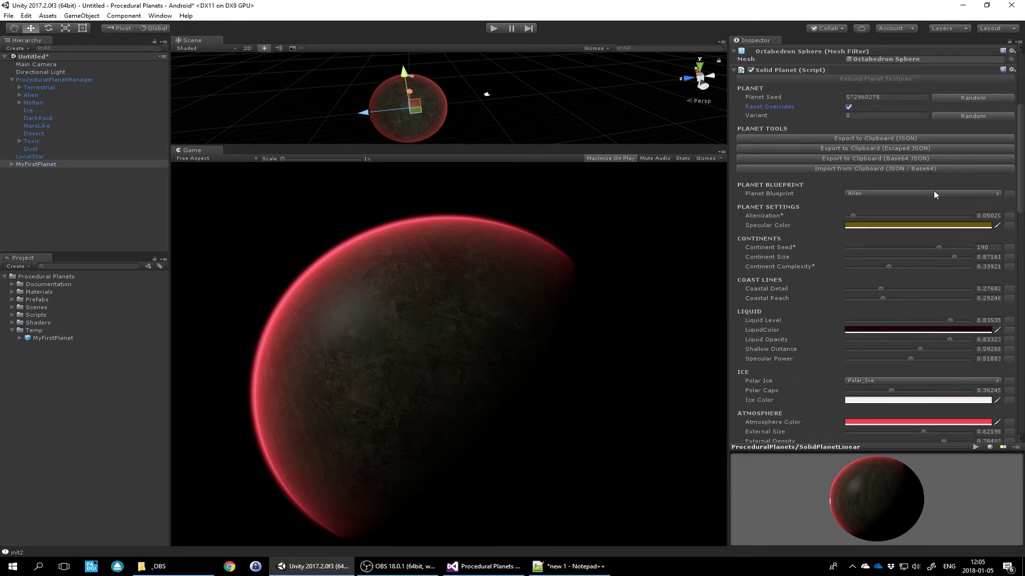
left_click(966, 185)
left_click(965, 184)
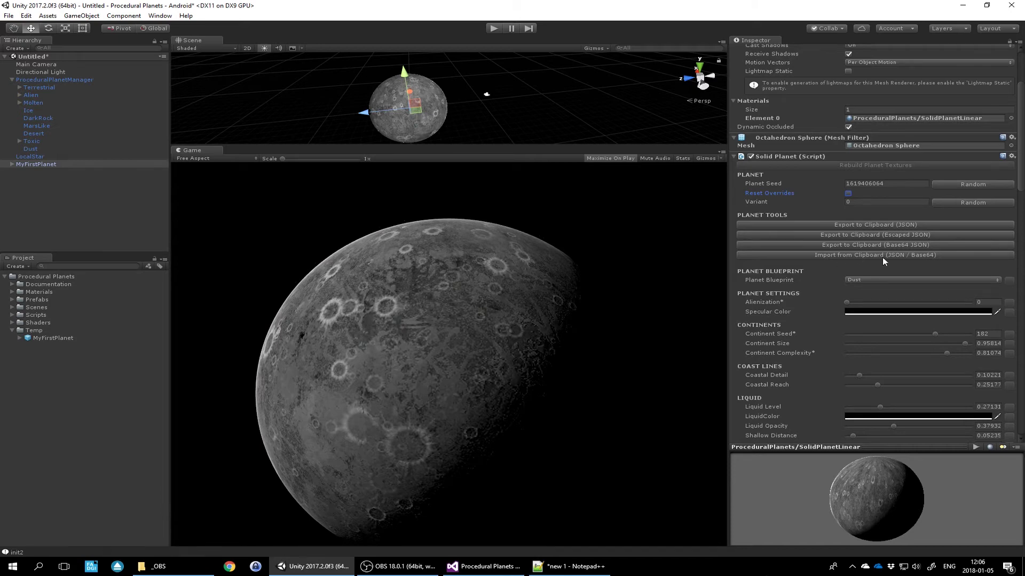
Step: Copy the whole planet JSON from Notepad++ and import it from the clipboard into MyFirstPlanet in Unity
left_click(550, 567)
left_click(328, 284)
key("ctrl+a")
left_click(806, 99)
left_click(895, 257)
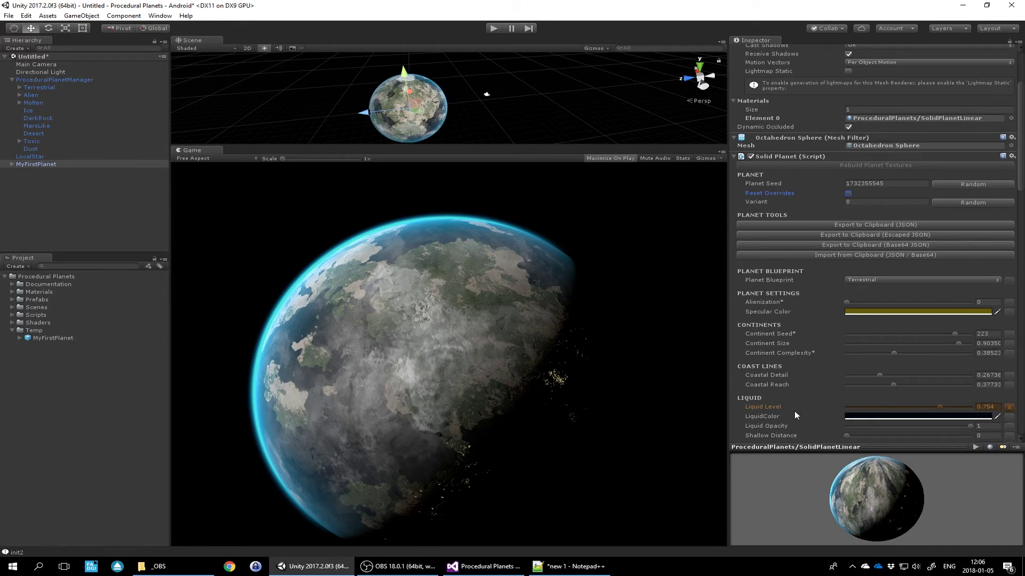
Step: Check the imported planet's overridden liquid and cloud properties, and look at the liquidLevel entry in the Notepad++ JSON
scroll(949, 410, "down", 3)
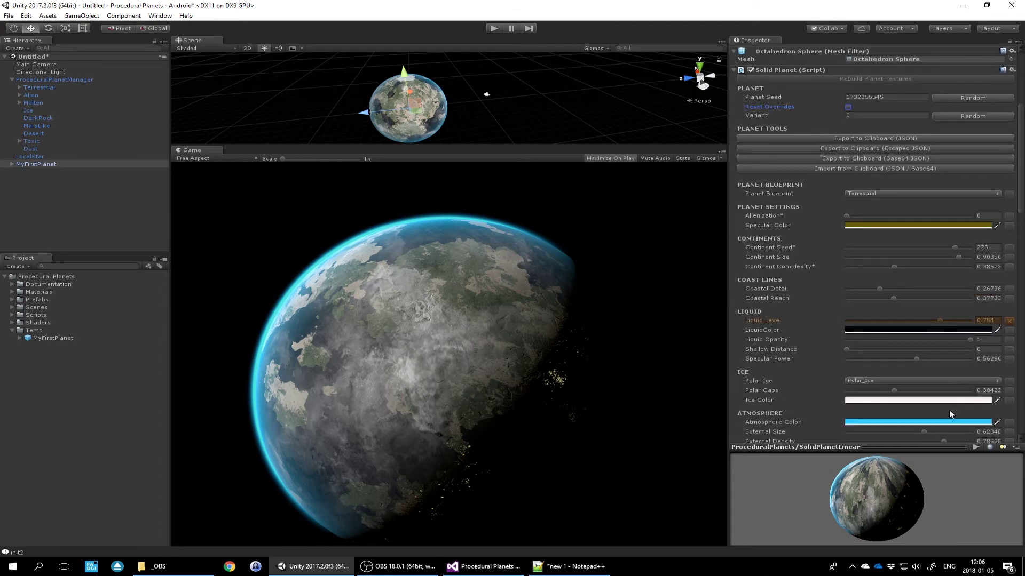
scroll(840, 330, "down", 8)
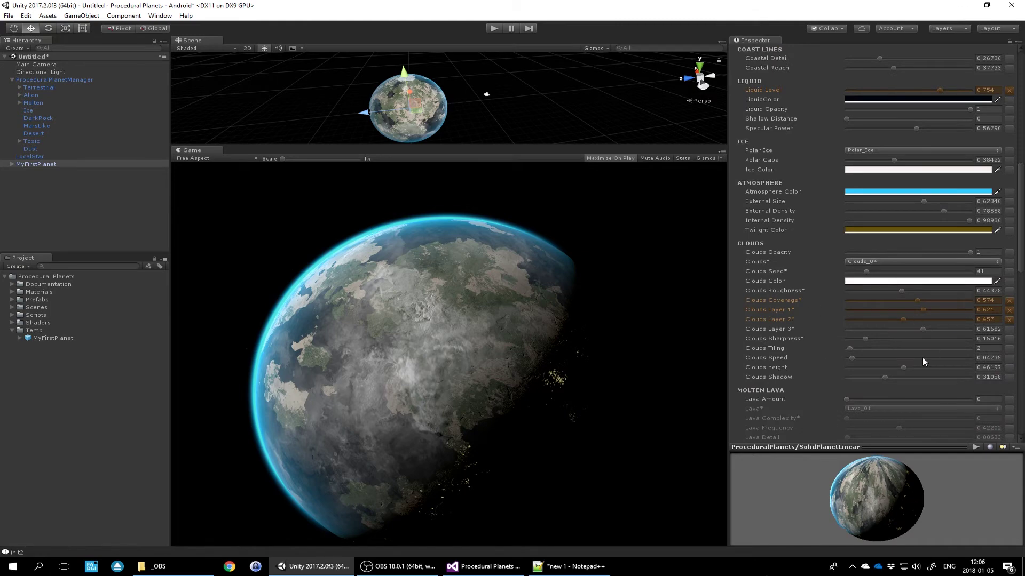
scroll(868, 243, "up", 10)
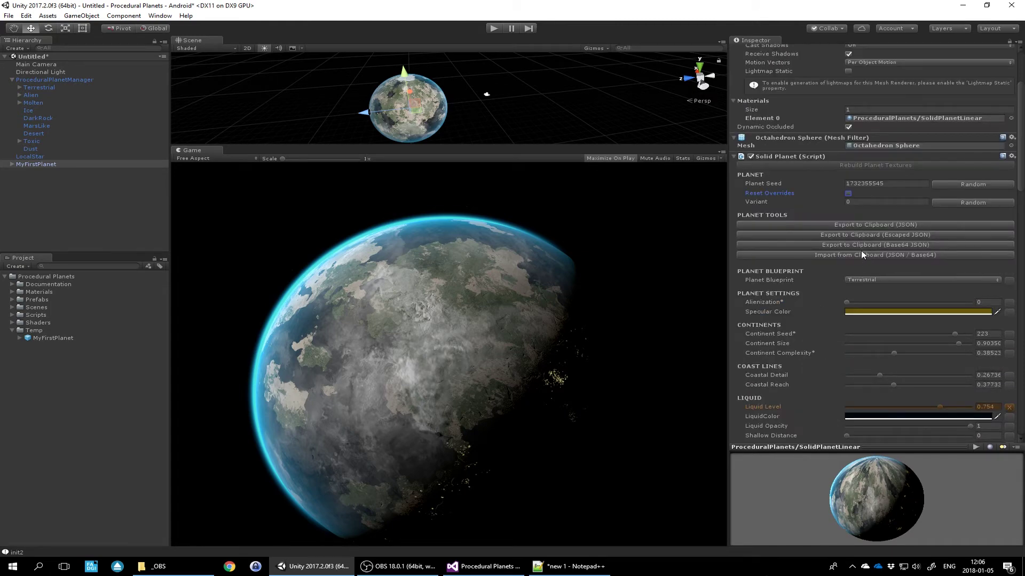
mouse_move(583, 572)
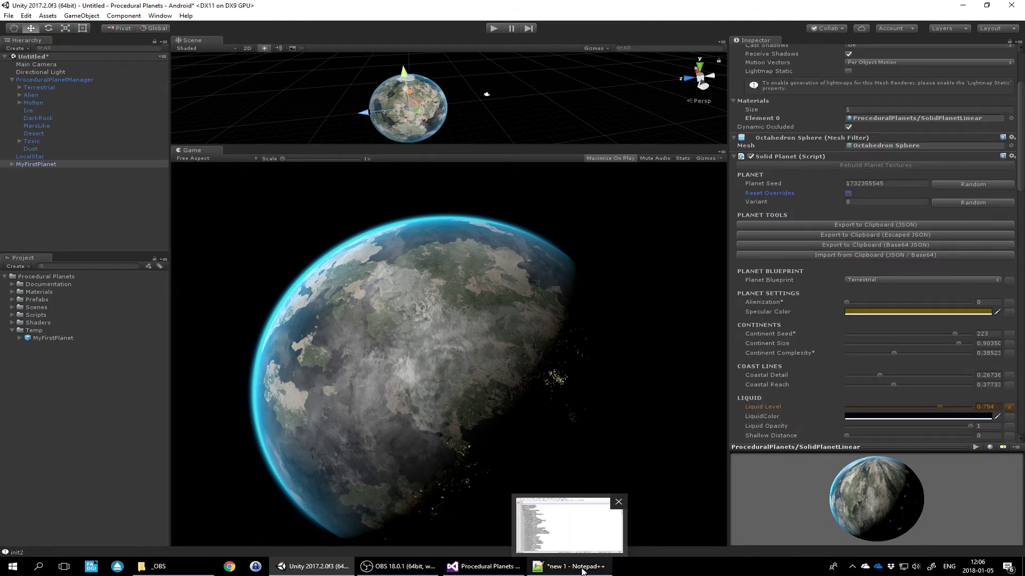
left_click(583, 572)
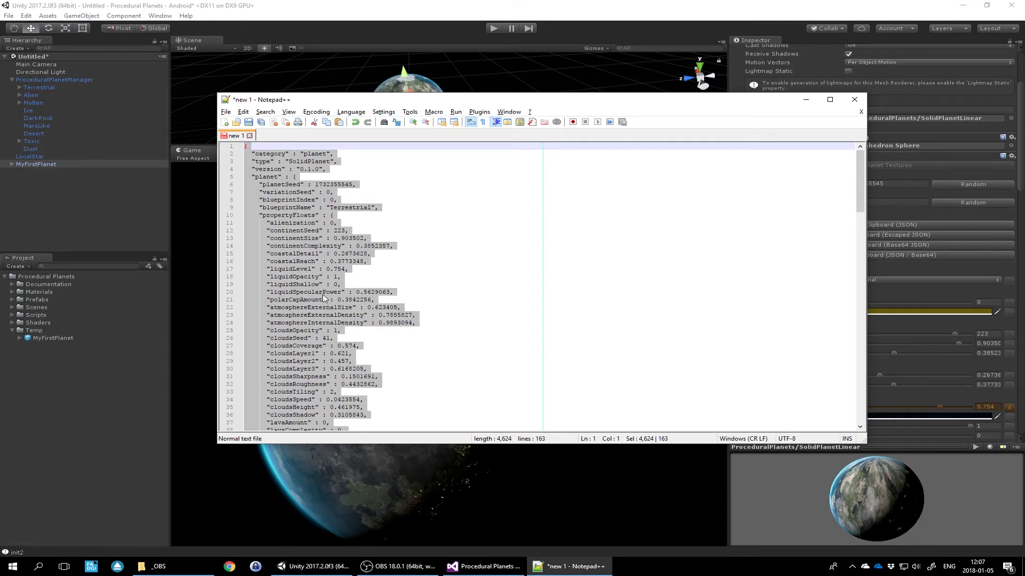
left_click(325, 271)
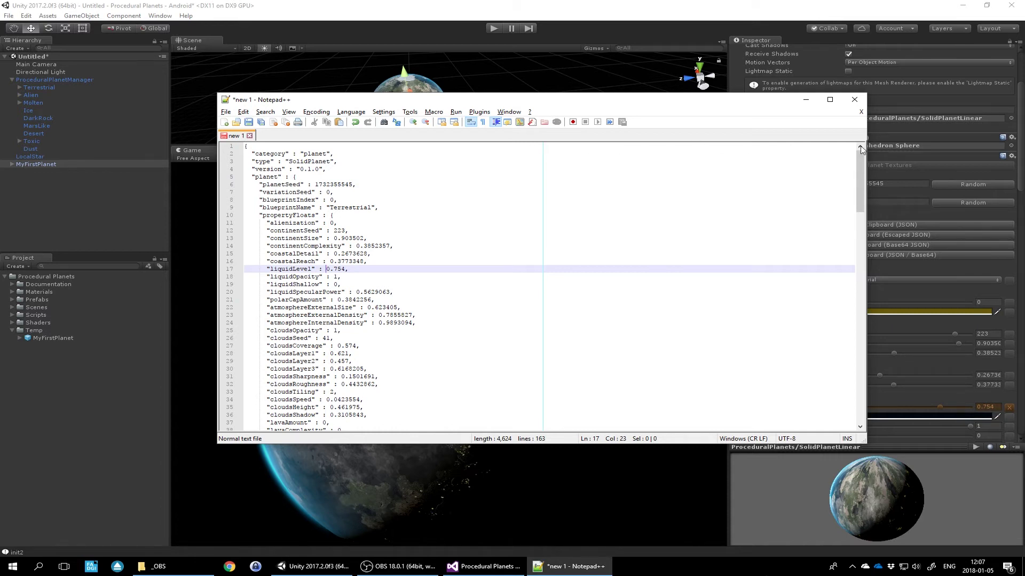
left_click(842, 7)
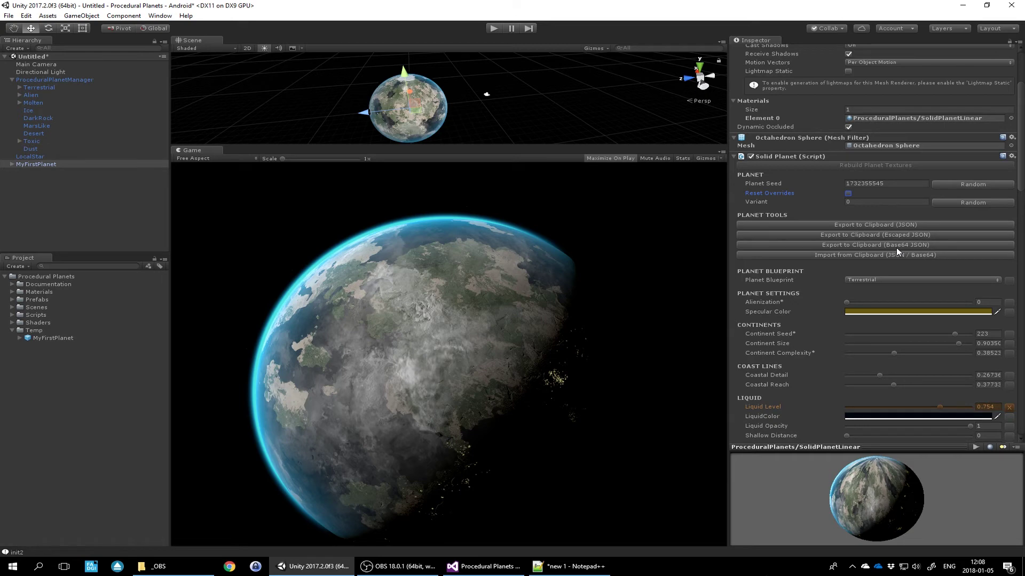
Step: Export MyFirstPlanet's settings to the clipboard as Base64 JSON and switch to Notepad++
left_click(913, 246)
left_click(587, 307)
left_click(568, 566)
left_click(426, 307)
key("ctrl+a")
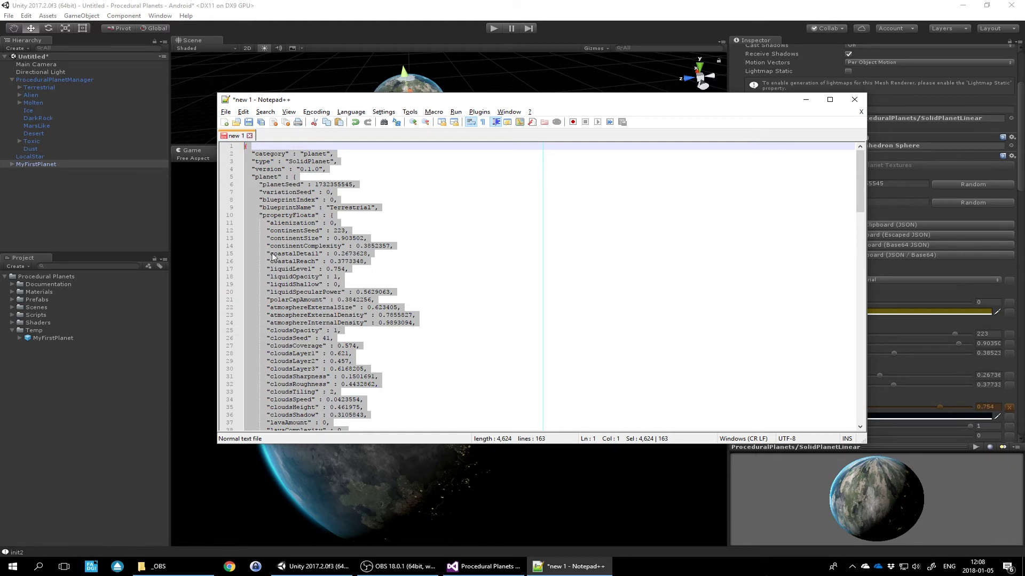
Step: Examine the leading whitespace before the alienization and liquidLevel entries in the plain JSON
left_click(270, 222)
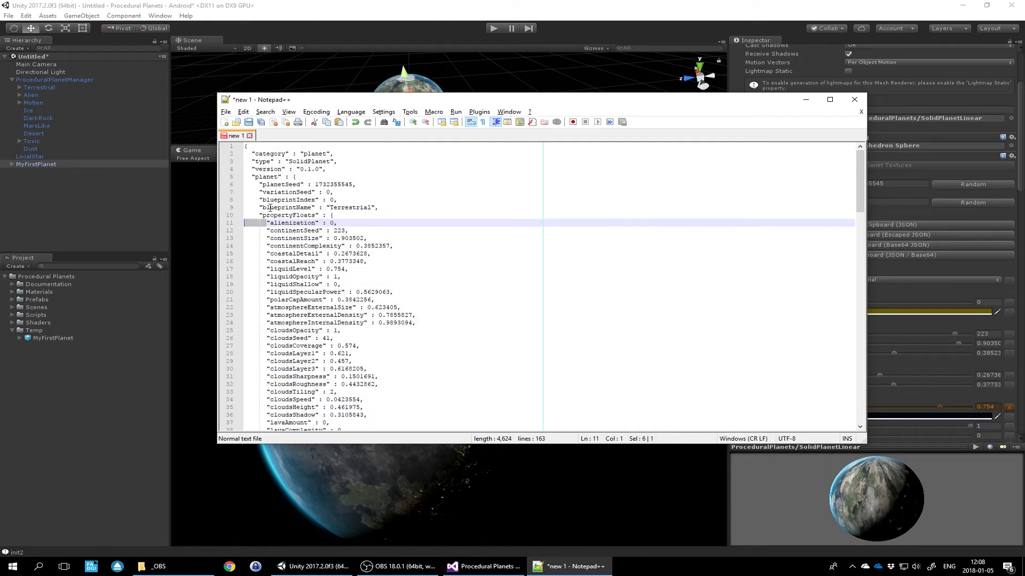
key("Up")
key("Up")
key("Up")
left_click_drag(271, 223, 267, 223)
left_click(268, 269)
key("shift+Home")
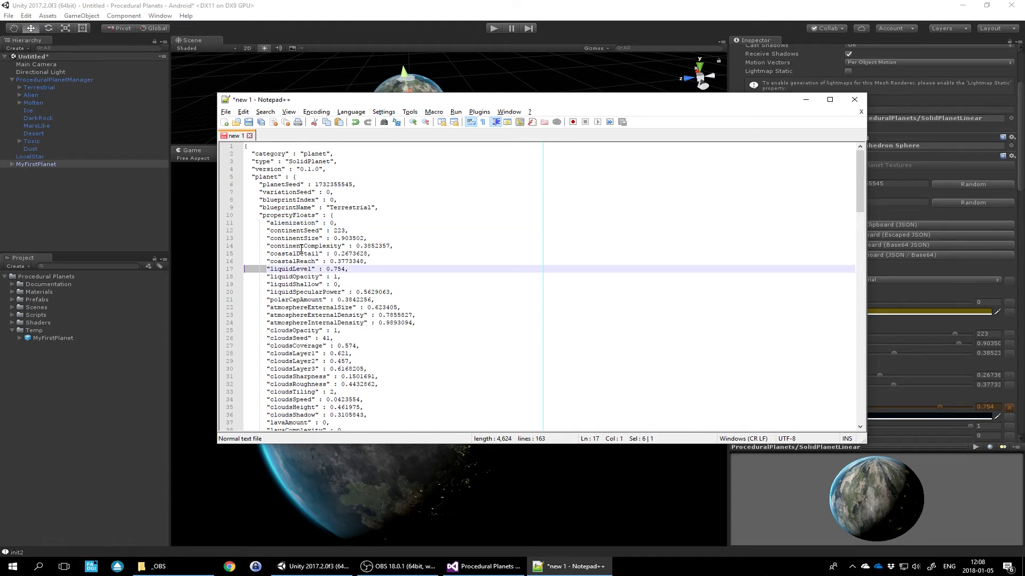
Step: Replace the entire plain JSON with the exported Base64 string, and select the whole string
key("ctrl+a")
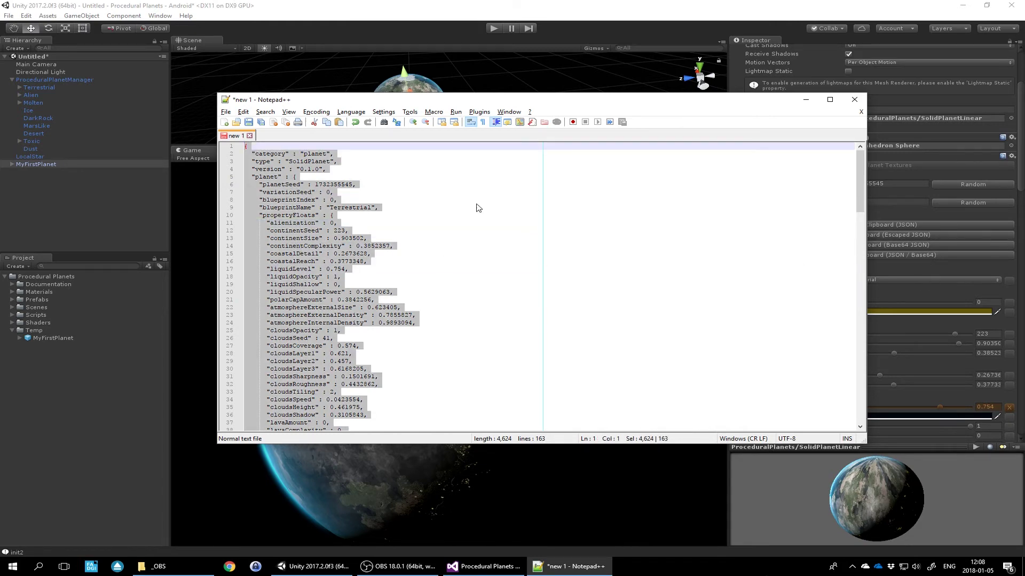
key("ctrl+v")
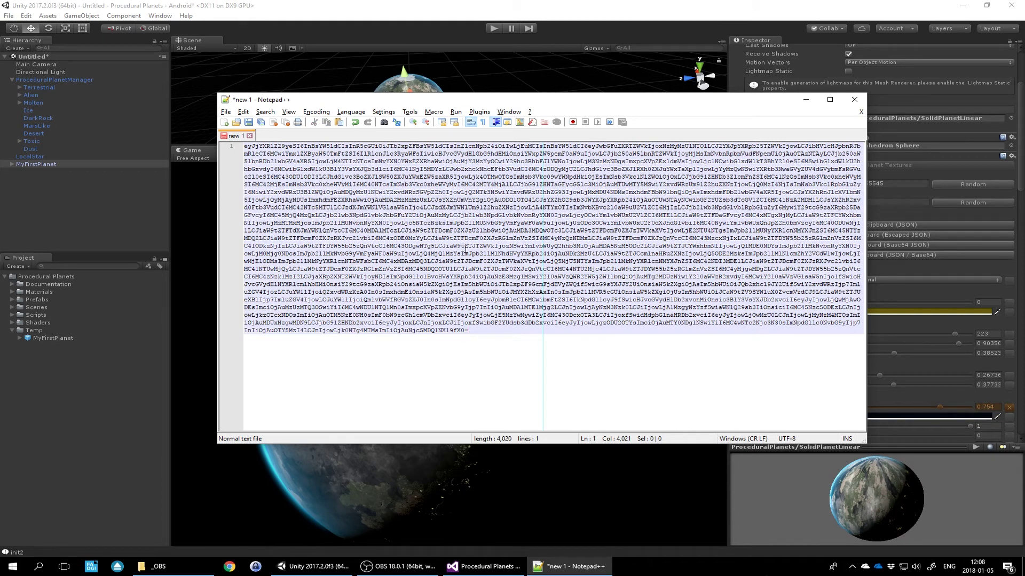
left_click(452, 331)
left_click(476, 332)
left_click_drag(491, 329, 115, 113)
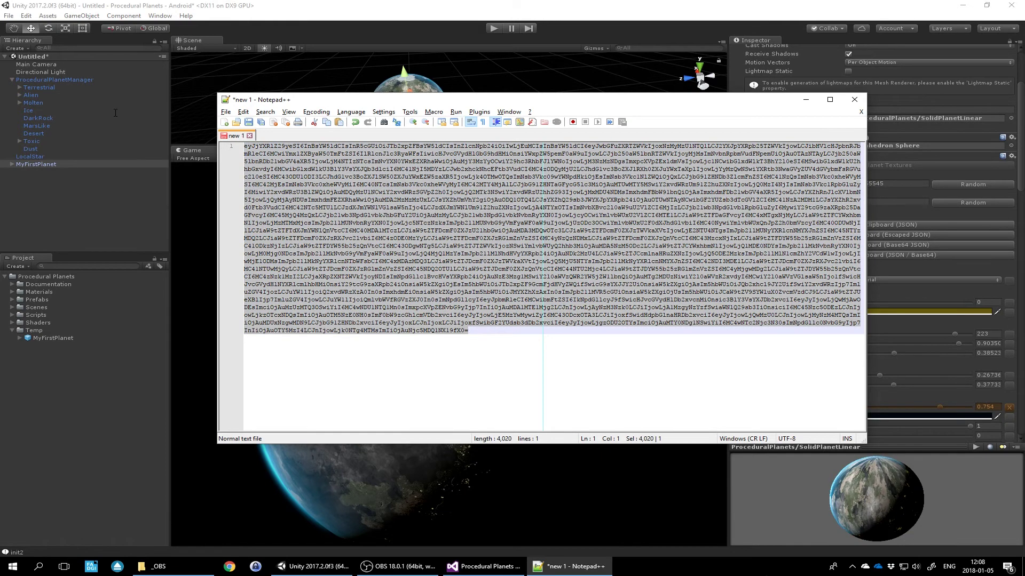
Step: Switch to Chrome, search Google for "base64 to text" and open the Base64 Decode and Encode site
left_click(230, 566)
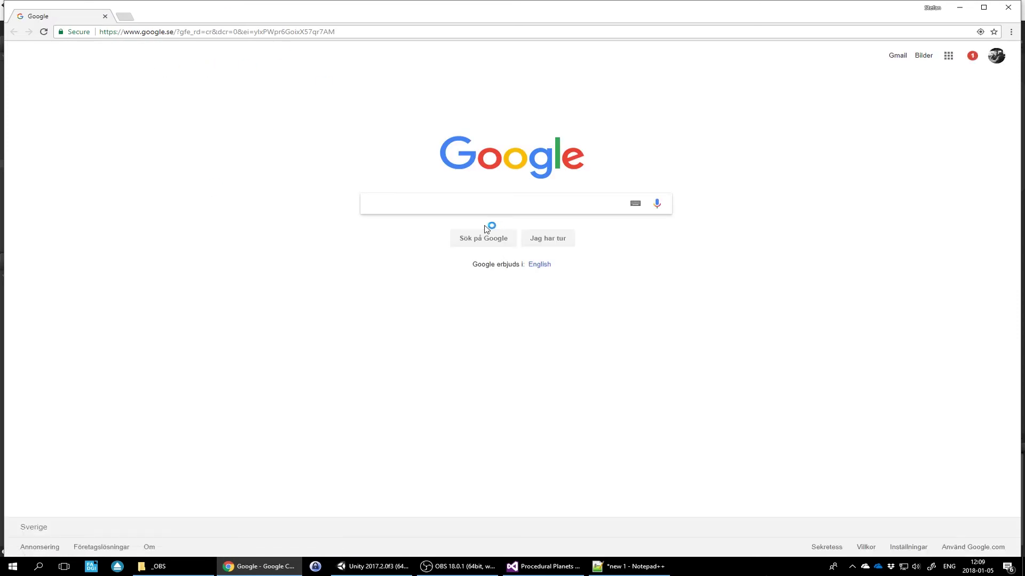
type("bas")
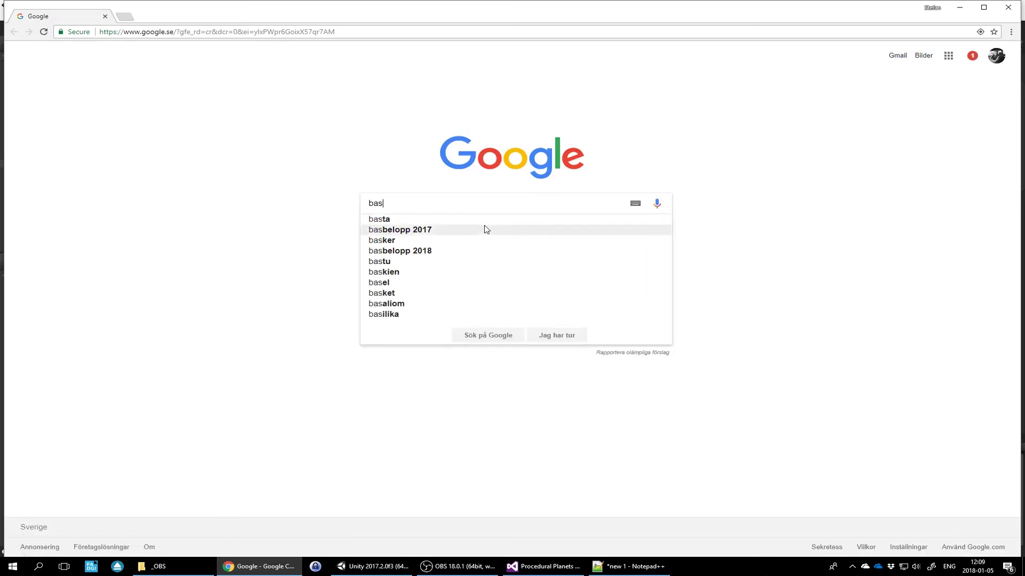
type("e64 to text")
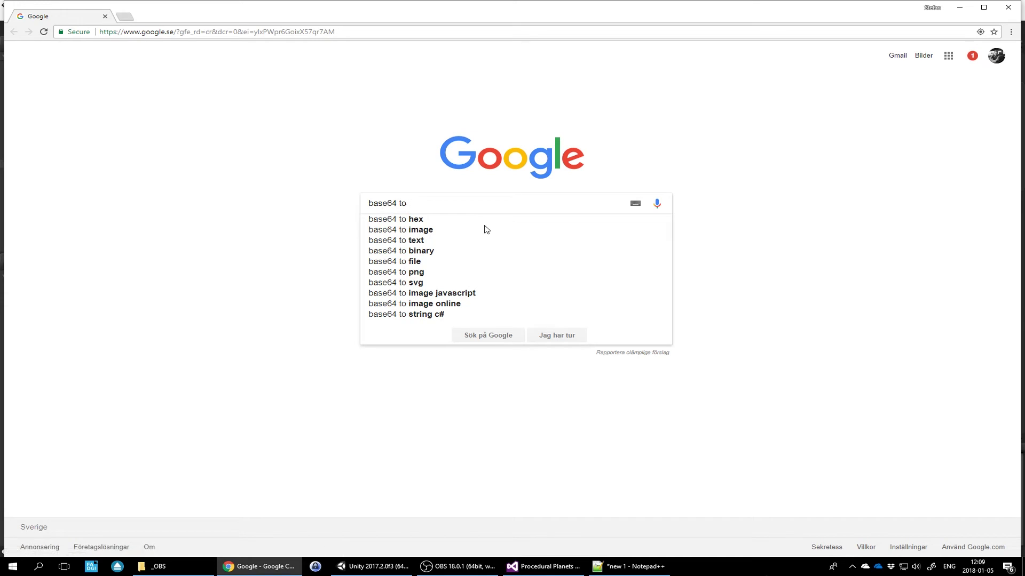
key("Return")
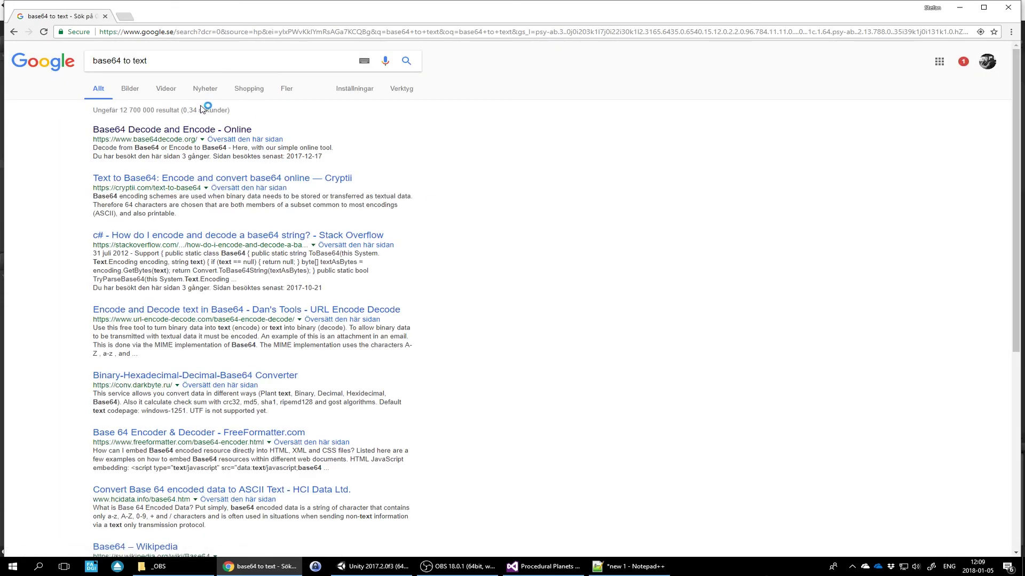
left_click(223, 134)
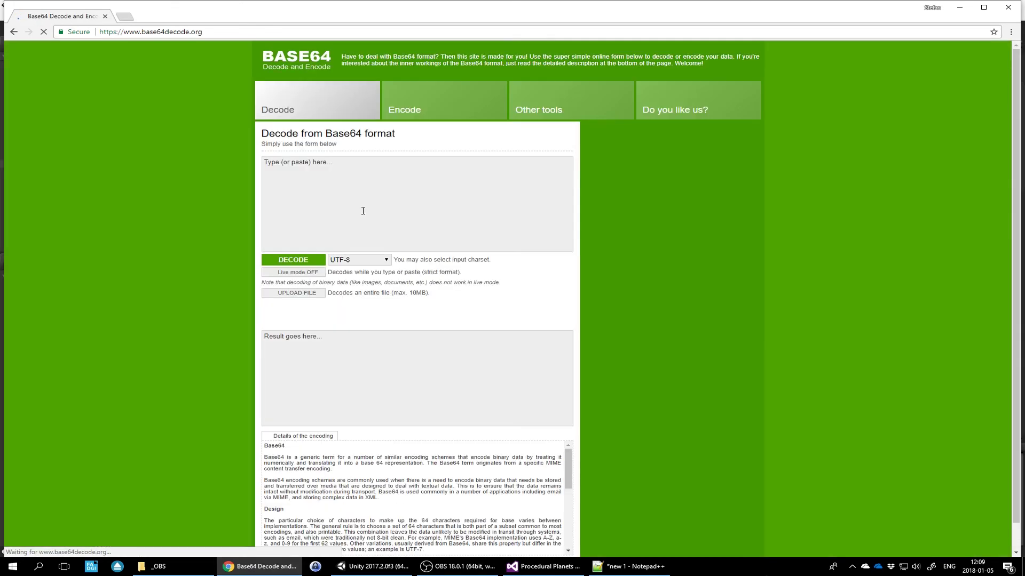
Step: Paste the Base64 planet string into the decoder and decode it as UTF-8
left_click(354, 167)
key("ctrl+v")
left_click(293, 260)
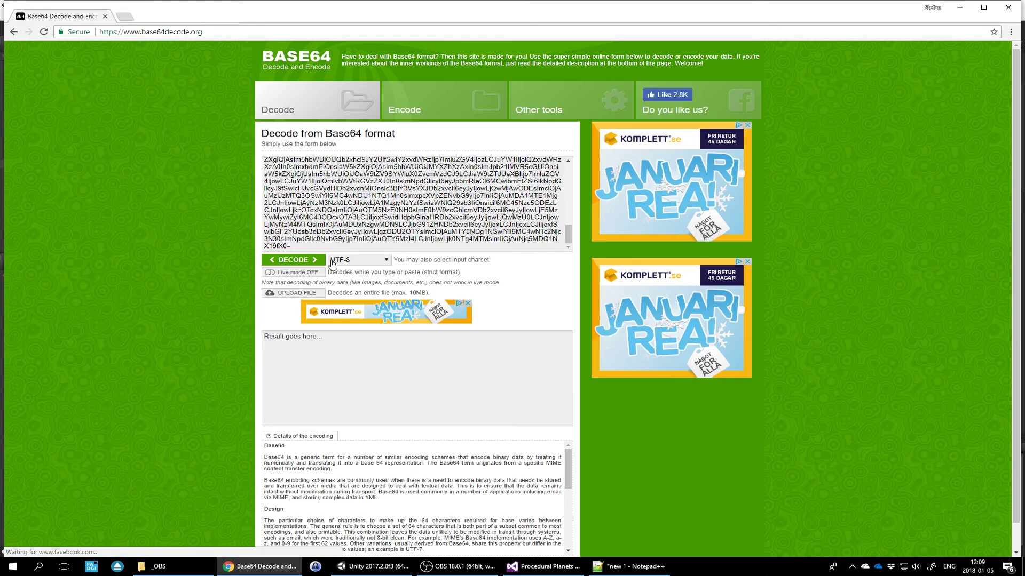
Step: Check the decoded planet JSON, switch back to Notepad++ and select the whole Base64 string
left_click(370, 365)
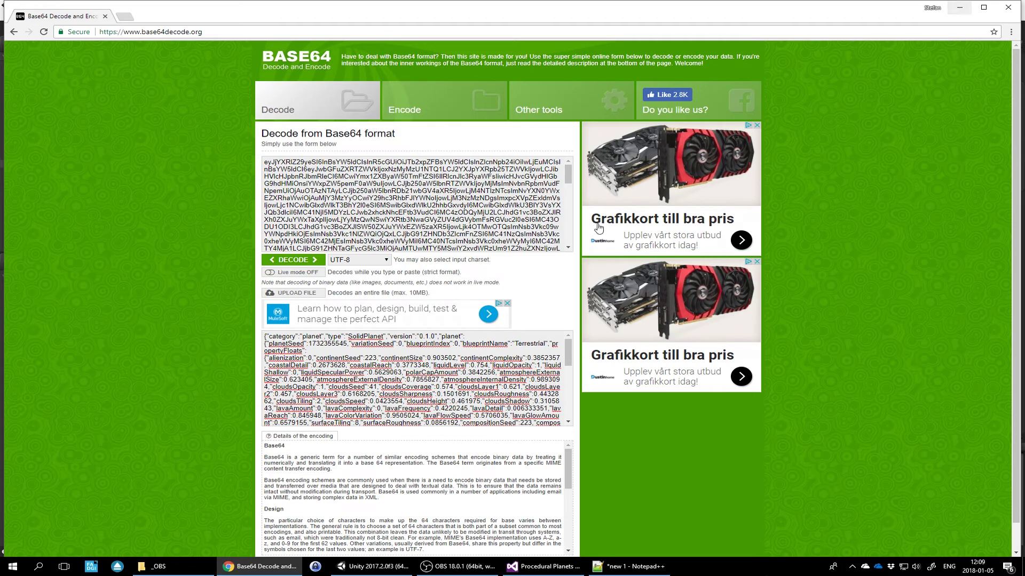
key("alt+Tab")
key("ctrl+a")
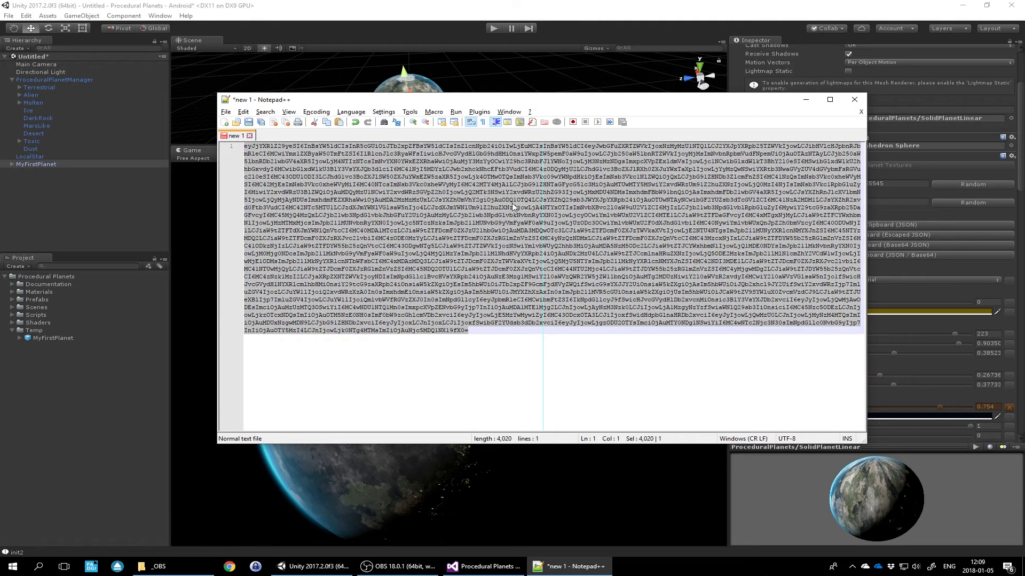
Step: Return to Unity, randomize the planet seed, and import the Base64 planet settings from the clipboard
left_click(805, 100)
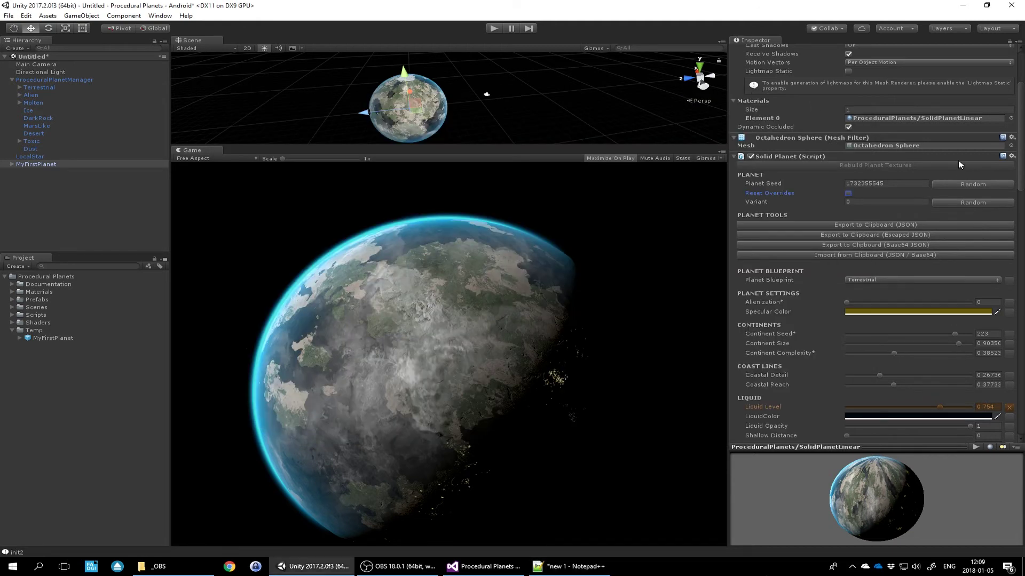
left_click(973, 185)
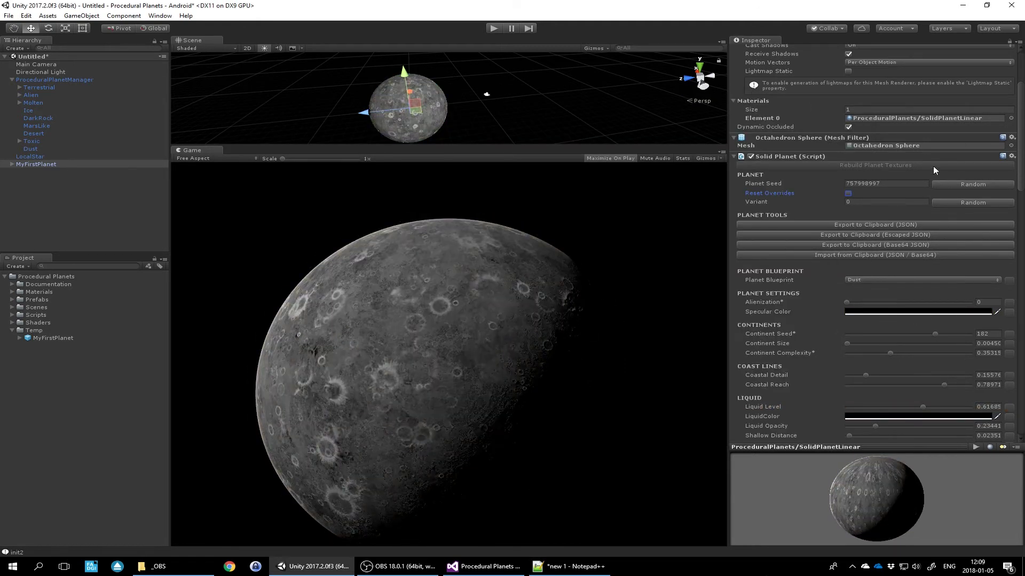
left_click(889, 257)
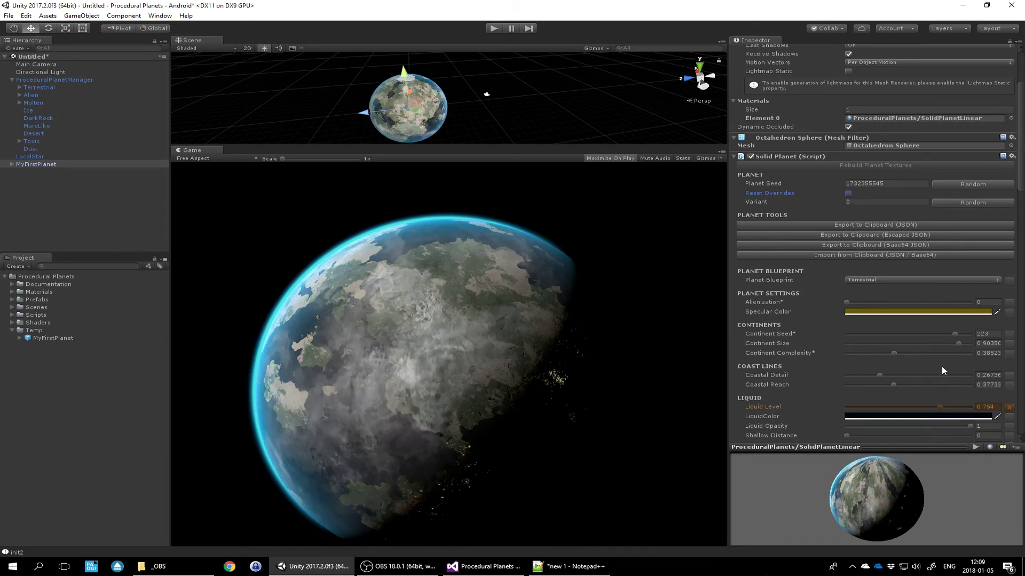
Step: Export the planet as Escaped JSON to the clipboard and replace the Base64 string in Notepad++ with it
left_click(882, 235)
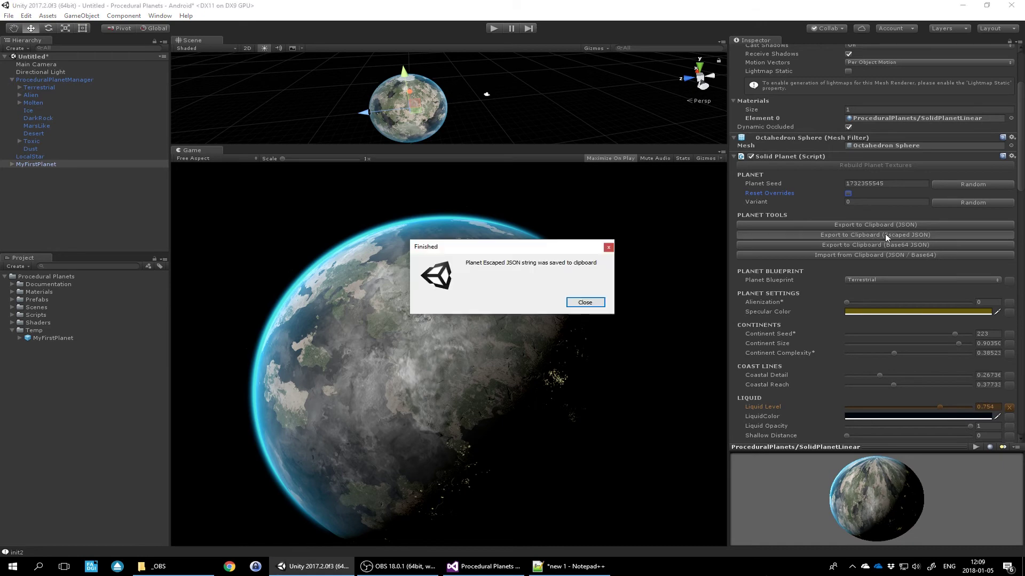
left_click(584, 303)
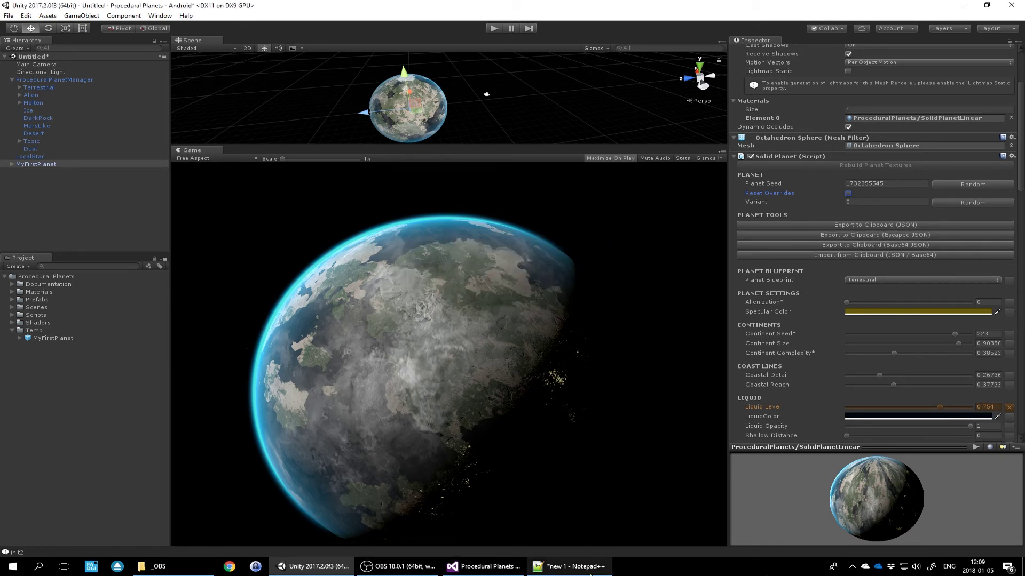
left_click(569, 566)
left_click(431, 253)
key("ctrl+a")
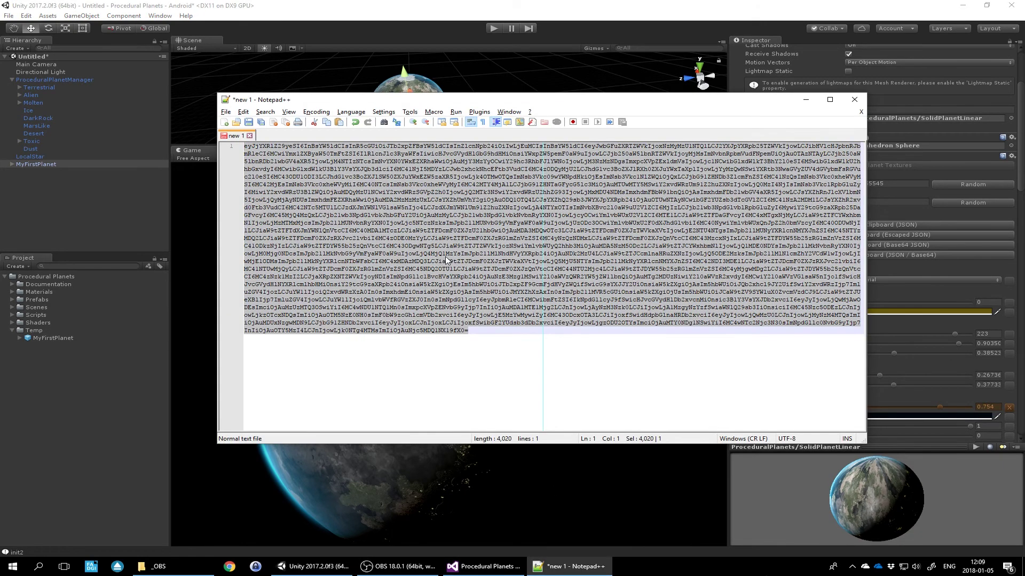
key("ctrl+v")
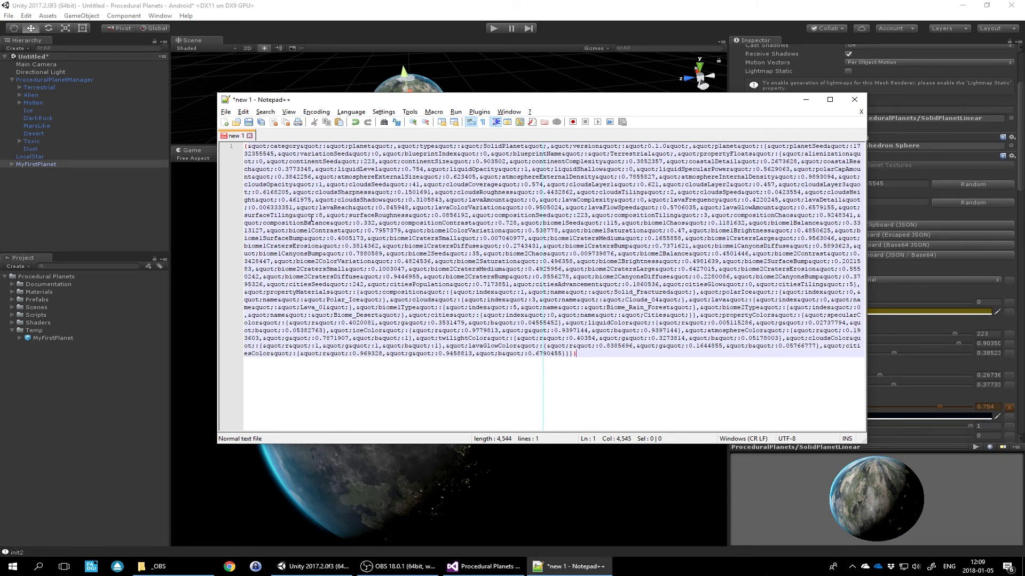
Step: Examine how the quotation marks are escaped as &quot; in the exported planet JSON
double_click(295, 216)
left_click(293, 219)
key("Down")
key("Down")
left_click_drag(338, 261, 343, 261)
key("ctrl+End")
Step: Switch back to Unity and randomize the planet's Variant five times, keeping the same planet seed
key("alt+Tab")
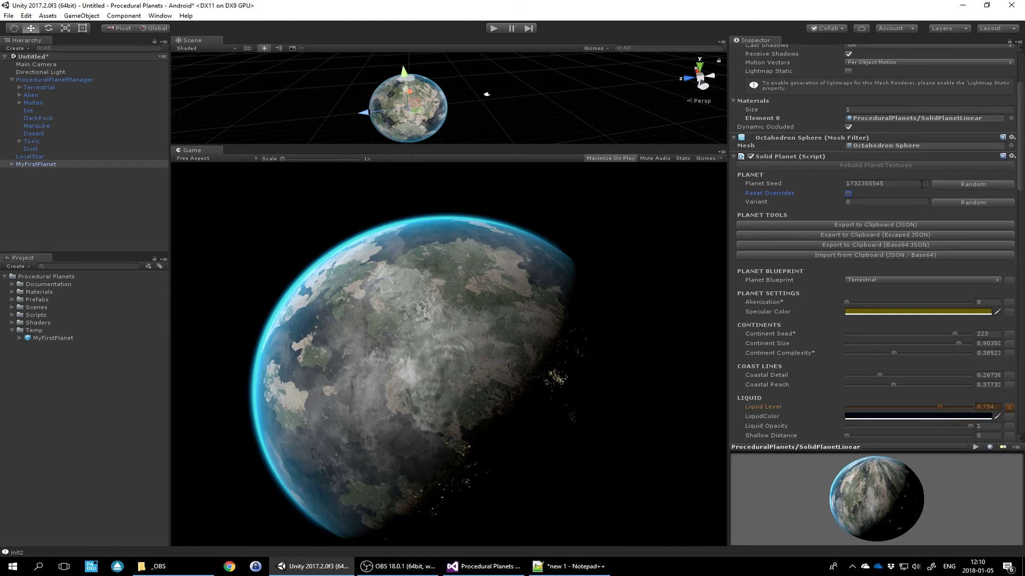
left_click(972, 204)
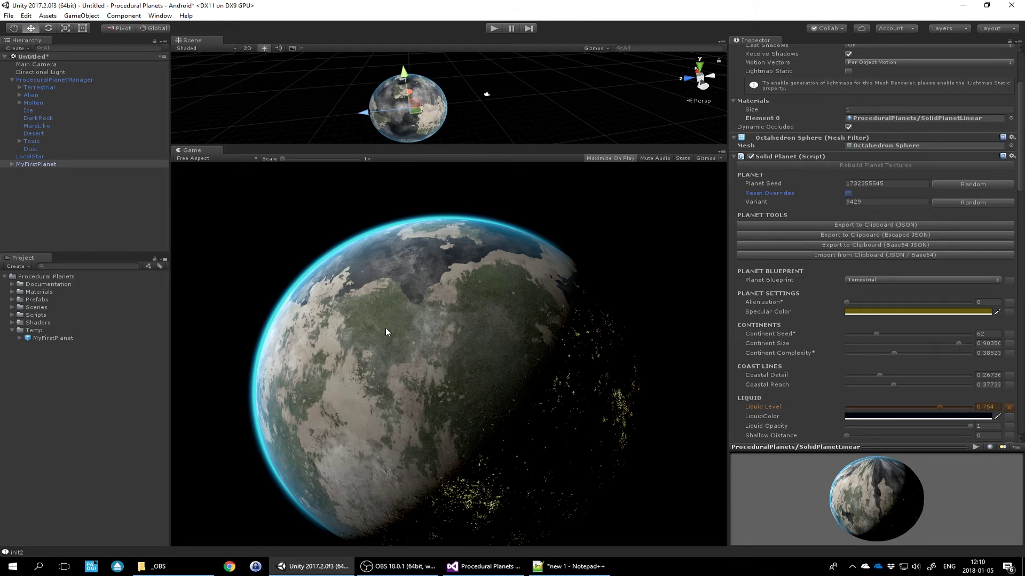
left_click(969, 204)
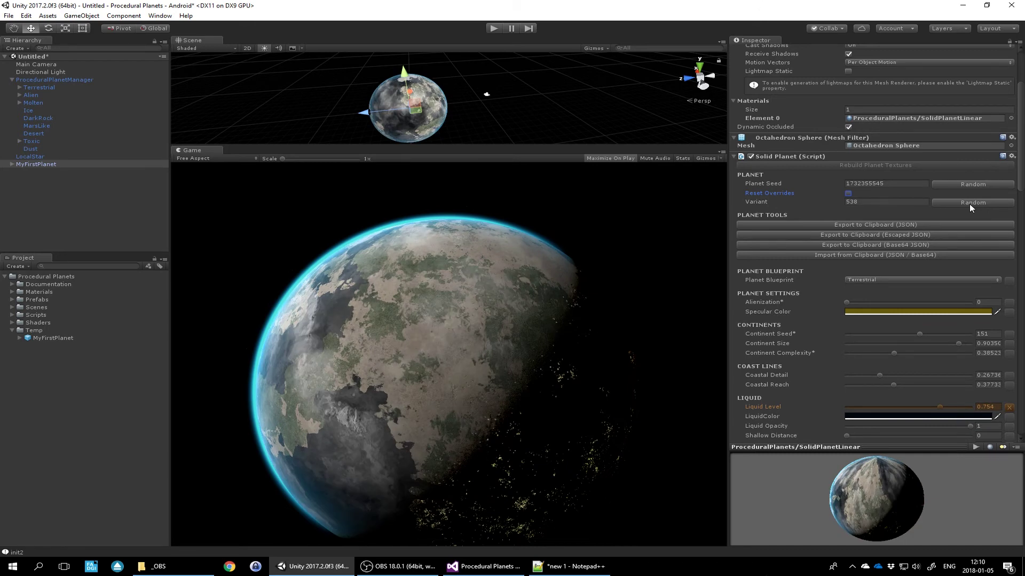
left_click(969, 204)
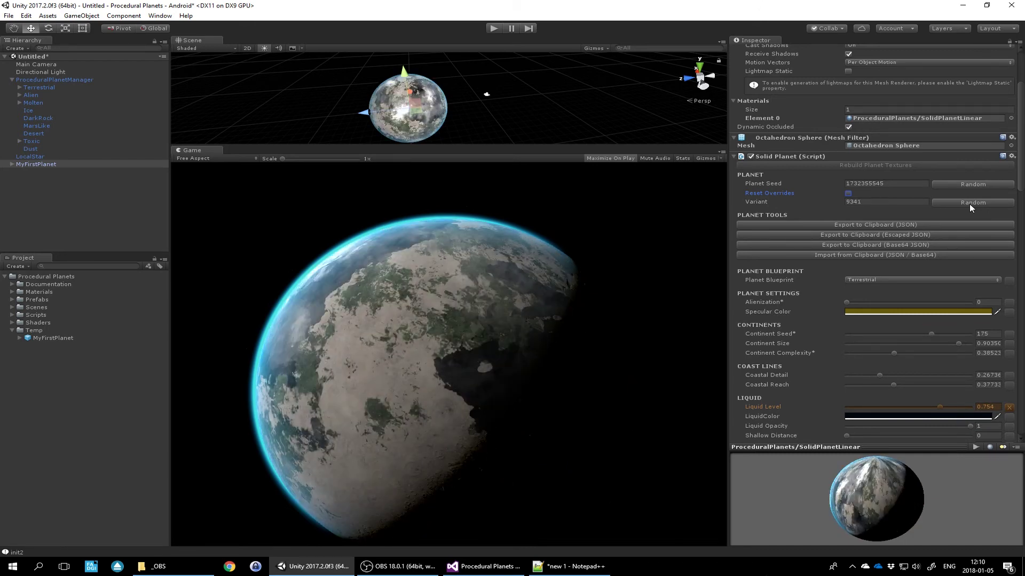
left_click(969, 204)
left_click(969, 203)
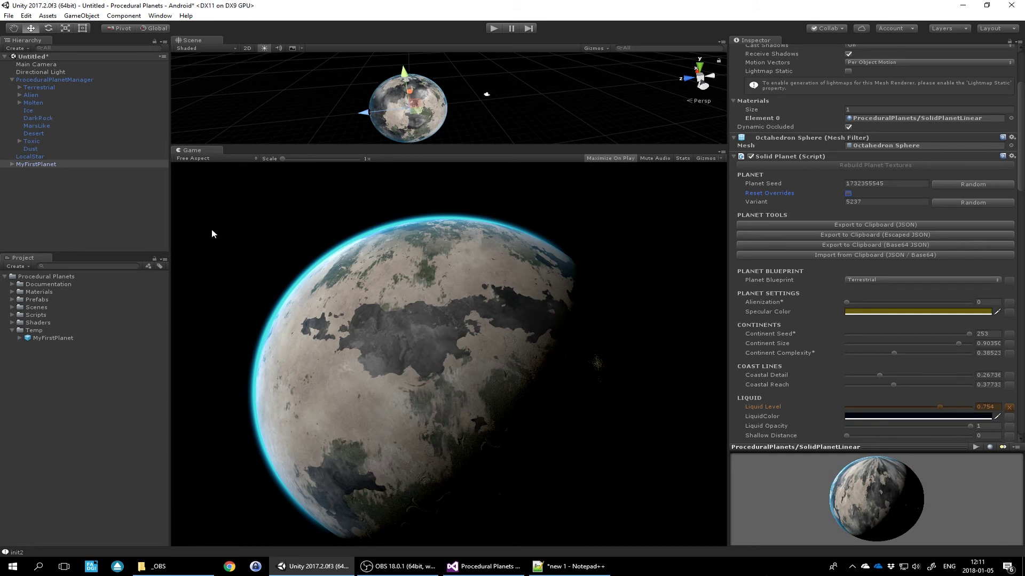
Step: Open ProceduralPlanets_Manual from the Documentation folder, skim through to the planet properties pages, and close it
left_click(13, 284)
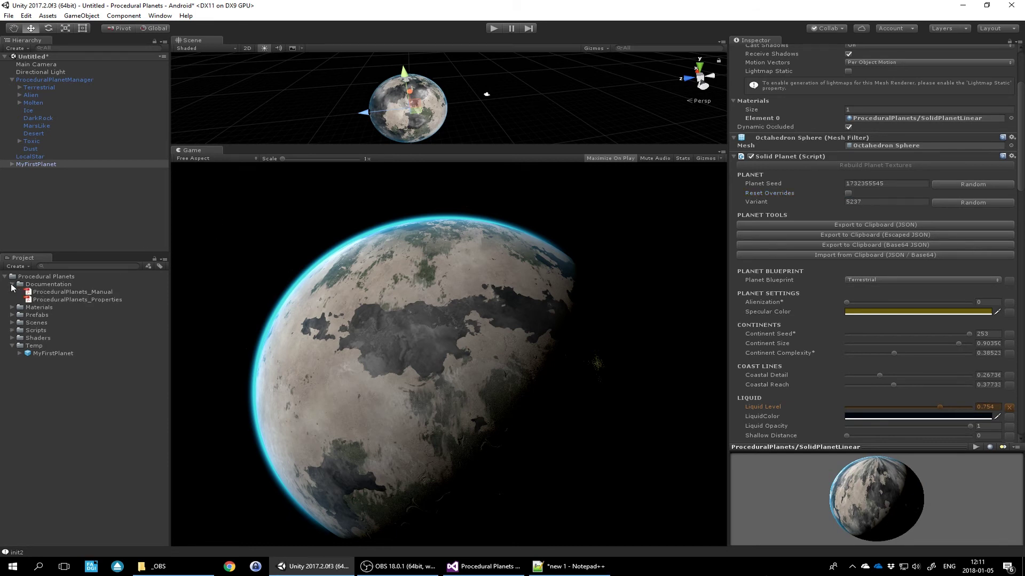
double_click(96, 293)
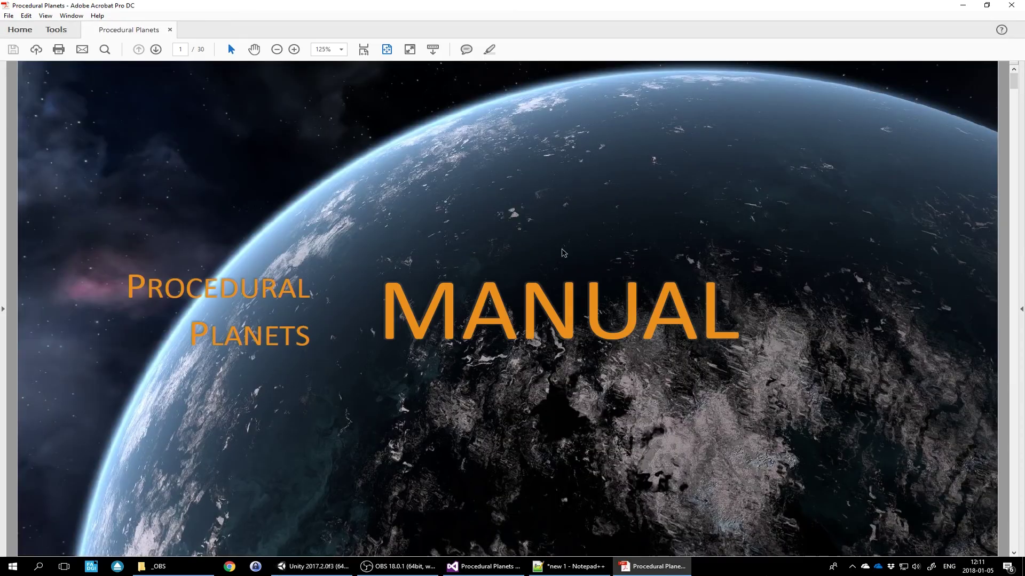
scroll(757, 242, "down", 15)
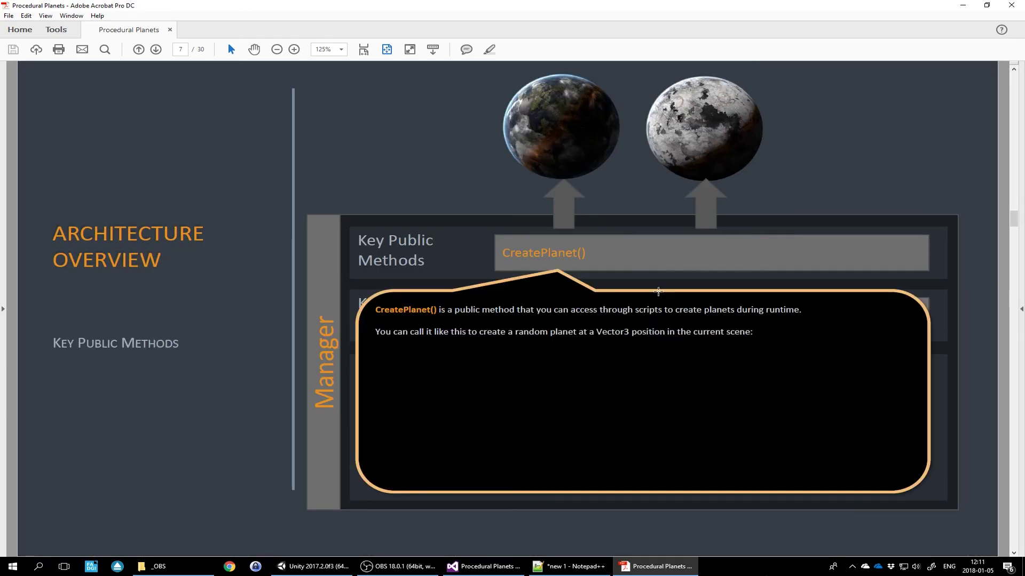
scroll(645, 298, "down", 8)
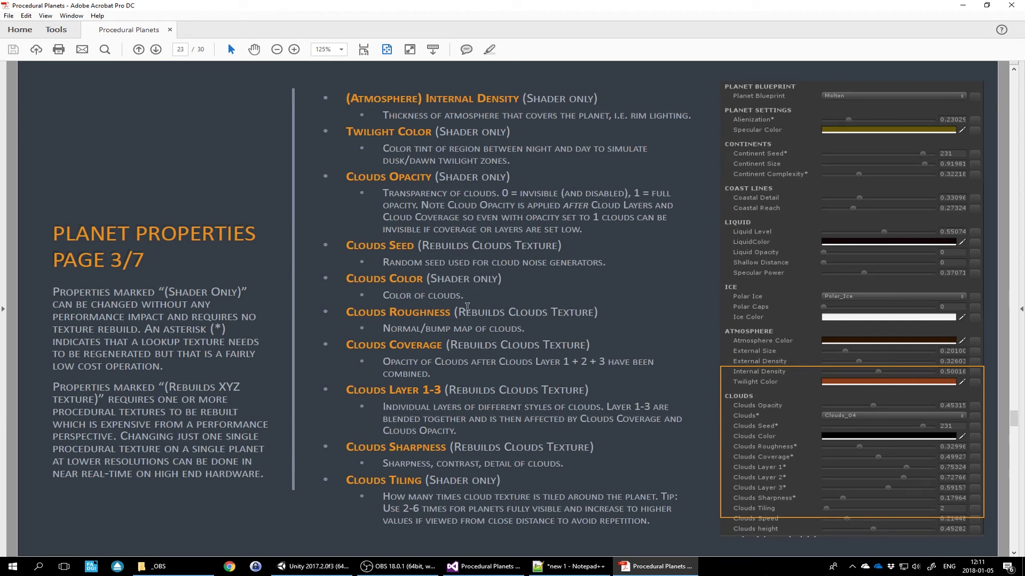
left_click(1010, 10)
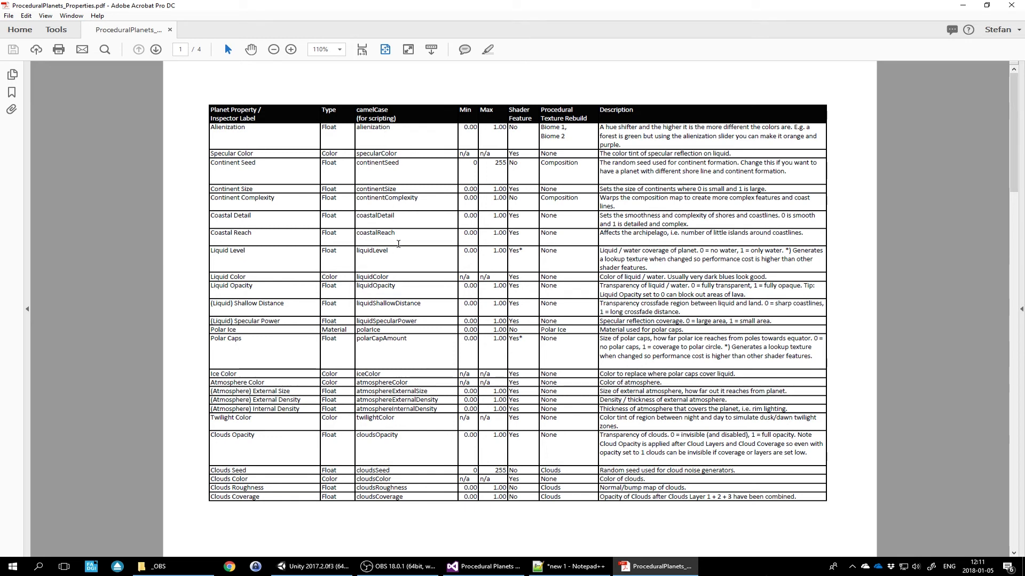
Step: Review the scripting names, shader feature and texture rebuild columns in the ProceduralPlanets_Properties PDF, and close it
left_click_drag(419, 198, 354, 198)
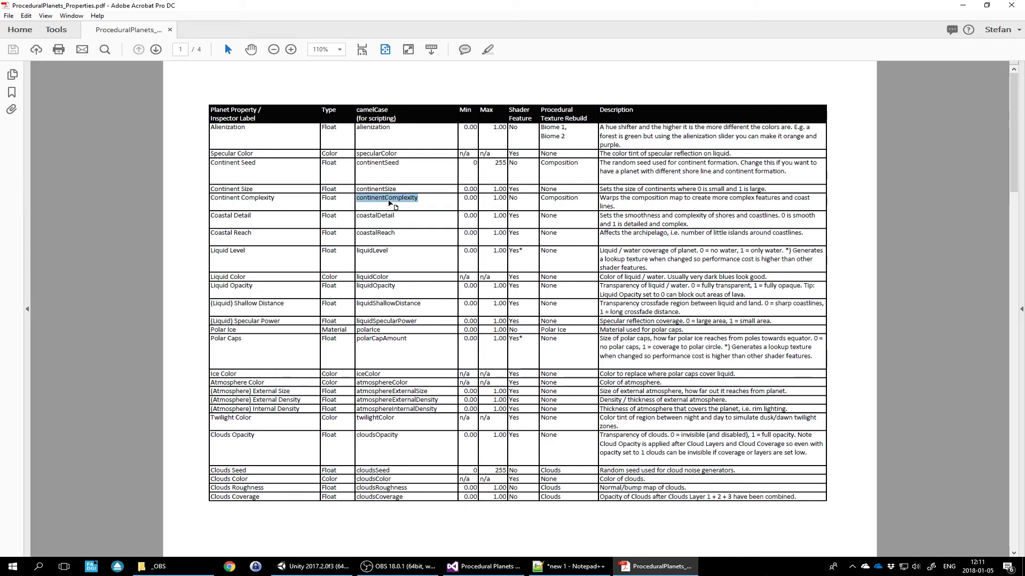
left_click(361, 393)
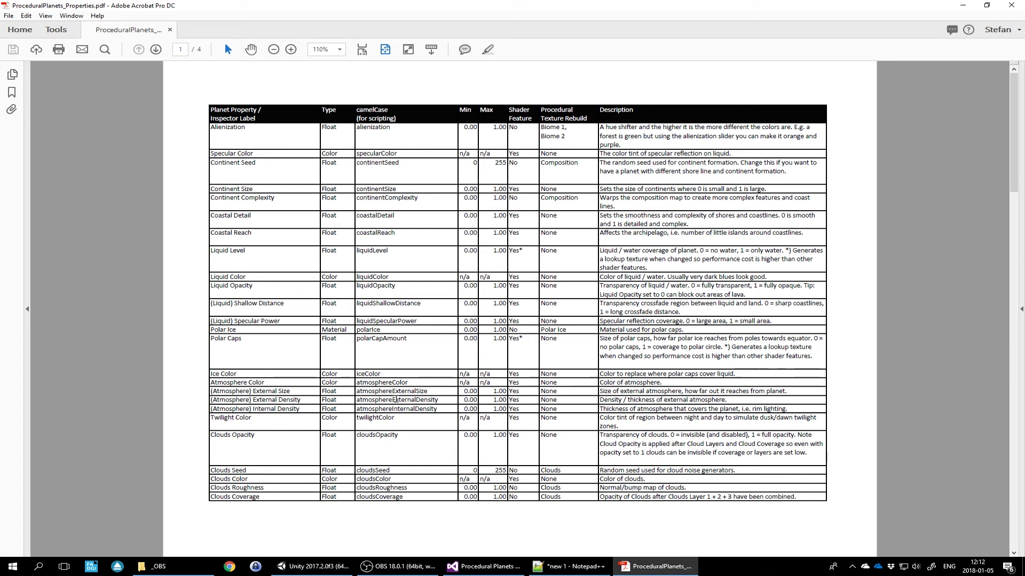
left_click(428, 392)
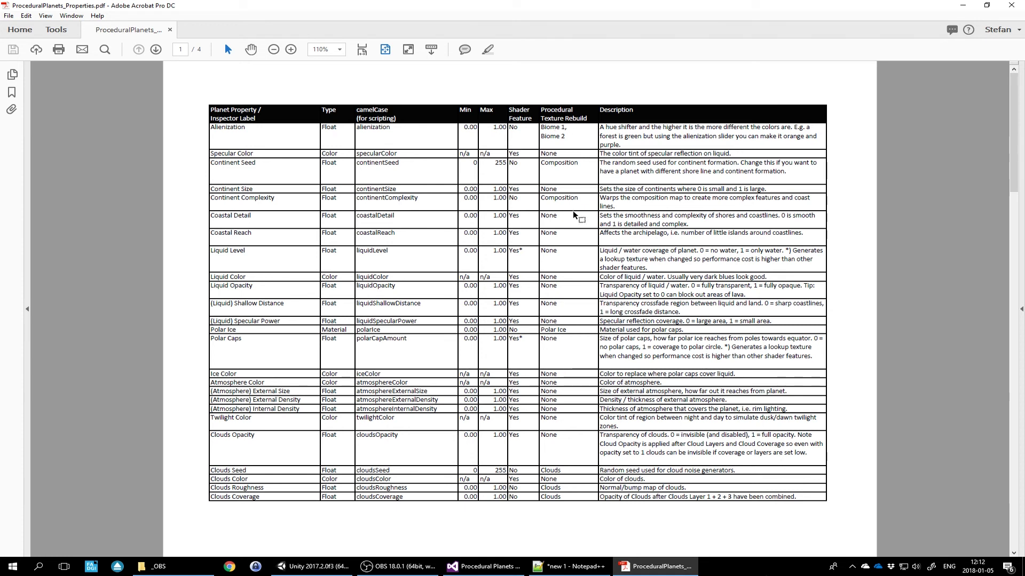
left_click_drag(519, 154, 507, 156)
scroll(568, 284, "down", 15)
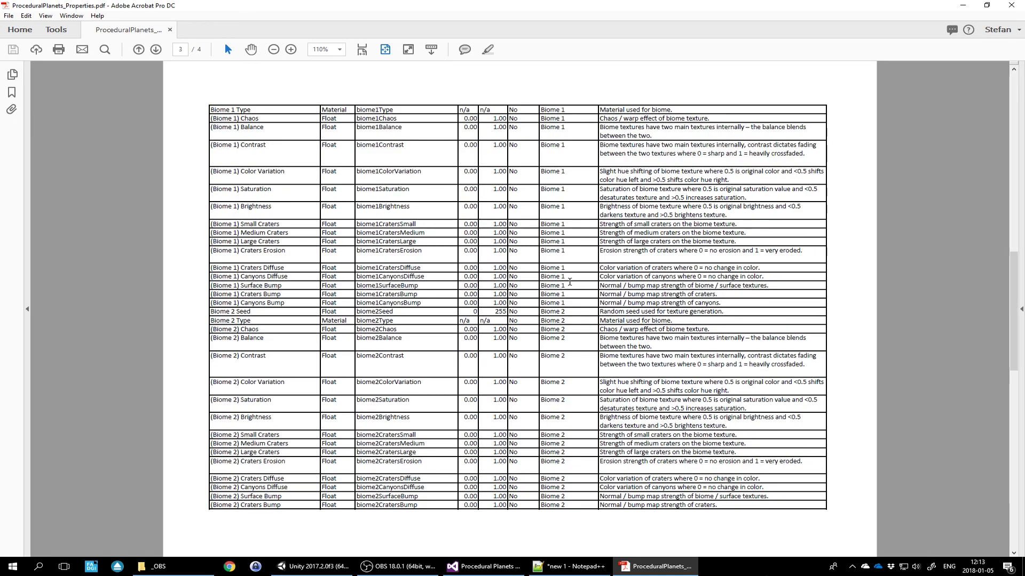
scroll(568, 284, "up", 10)
scroll(567, 281, "down", 10)
scroll(566, 280, "up", 10)
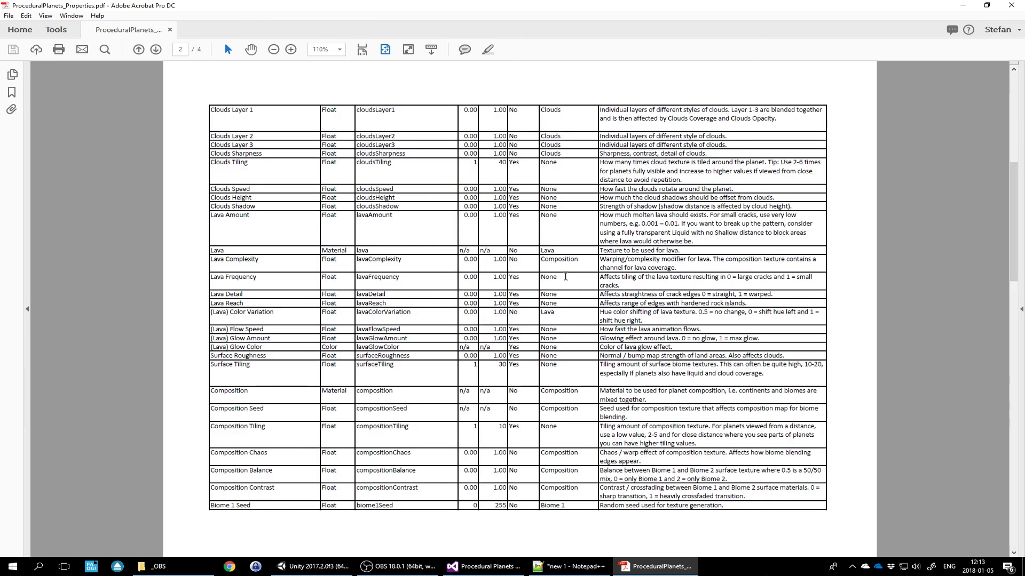
scroll(565, 277, "up", 5)
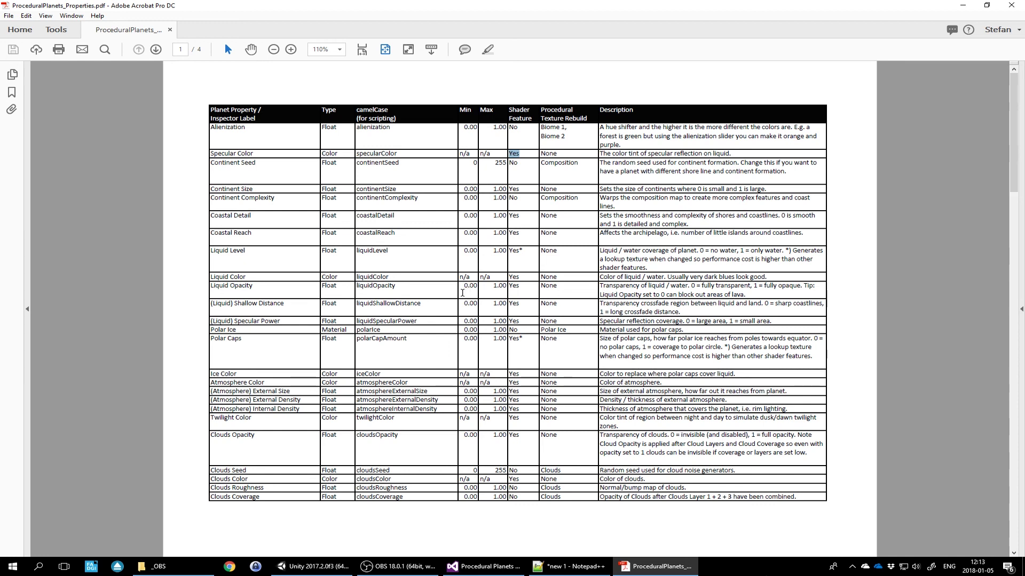
left_click(1011, 5)
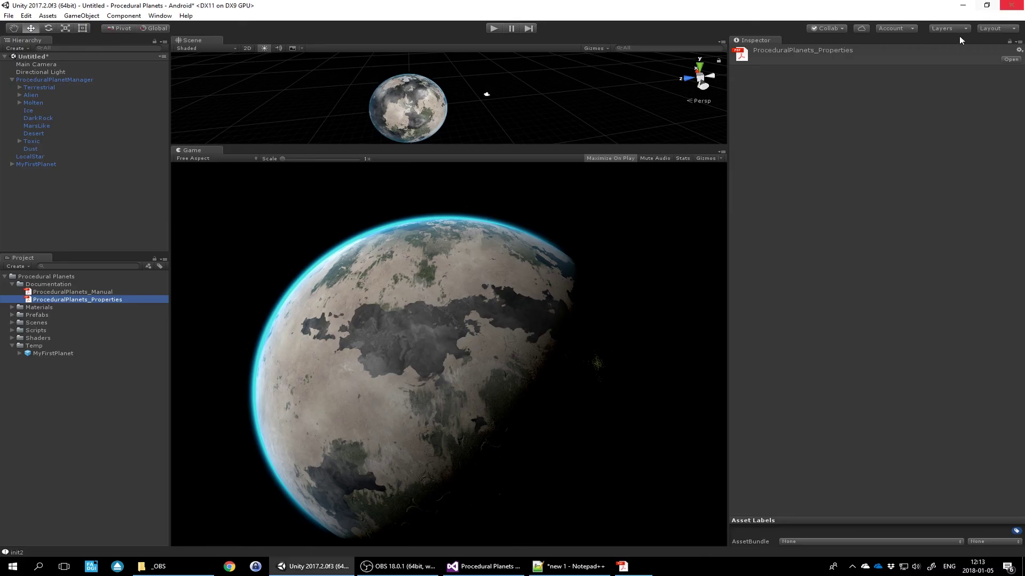
Step: Select MyFirstPlanet and set its Liquid Level to about 0.784 and its atmosphere External Size to about 0.707
left_click(46, 80)
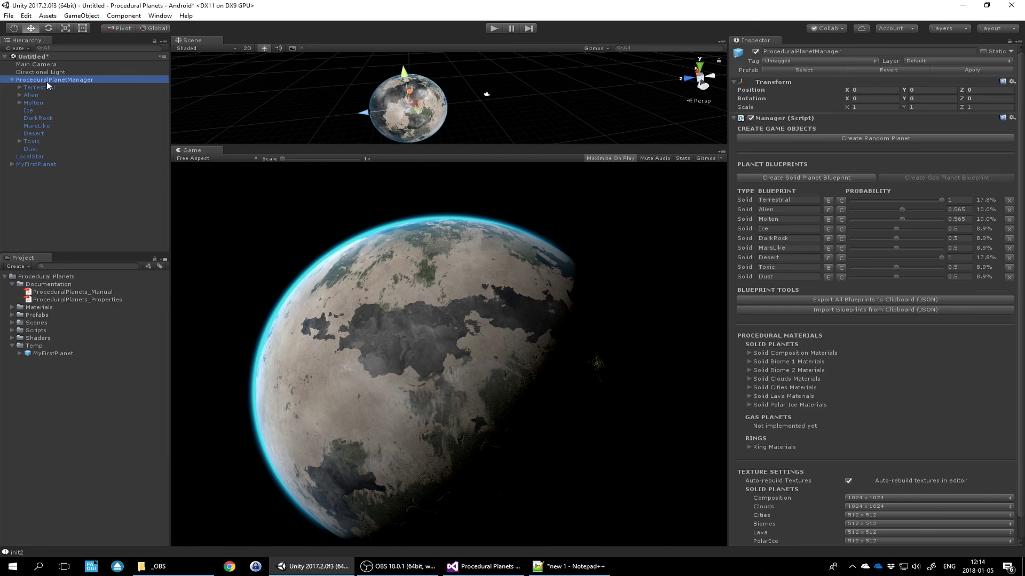
left_click(46, 165)
scroll(854, 299, "down", 10)
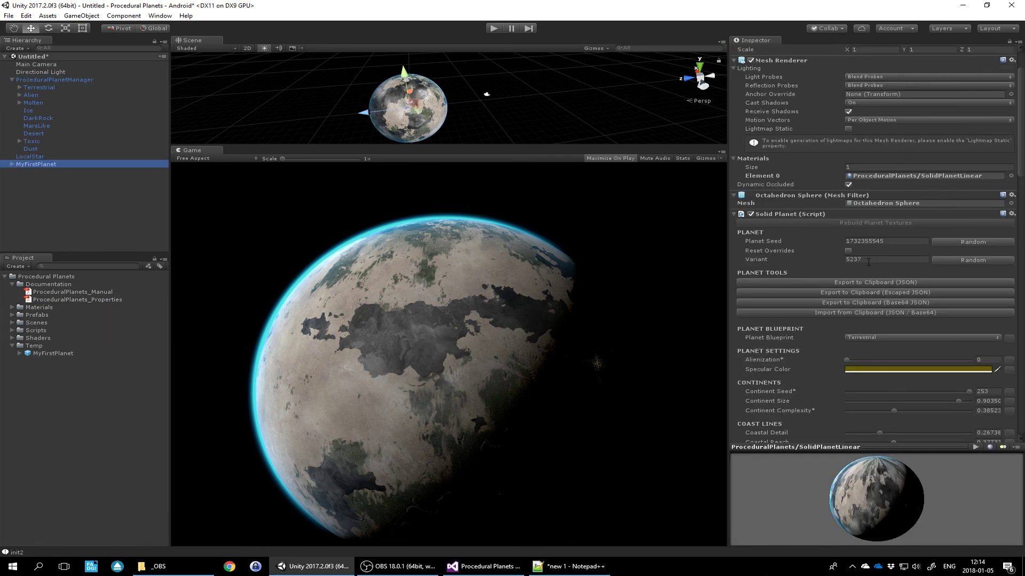
left_click_drag(937, 147, 943, 154)
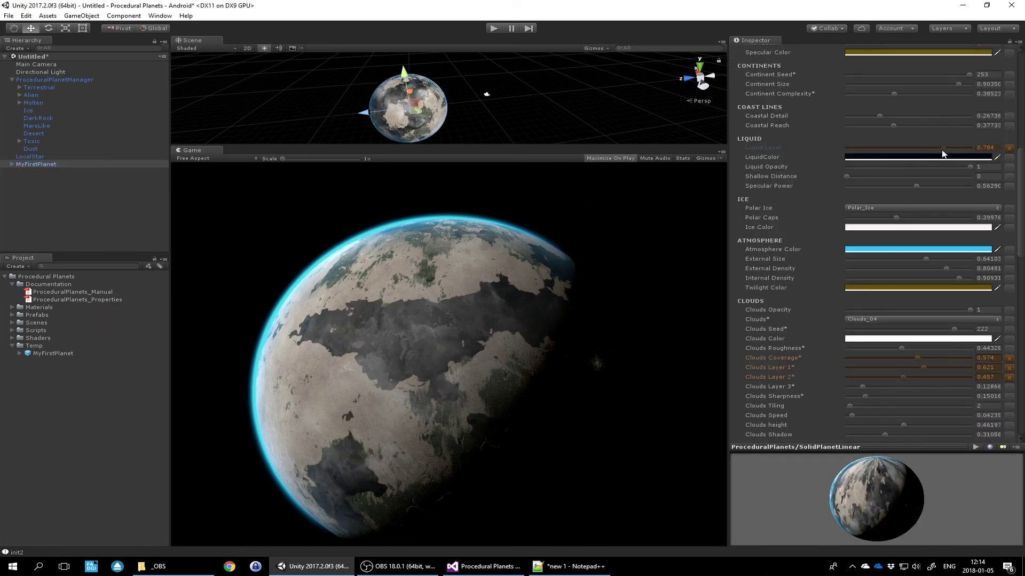
scroll(881, 287, "down", 3)
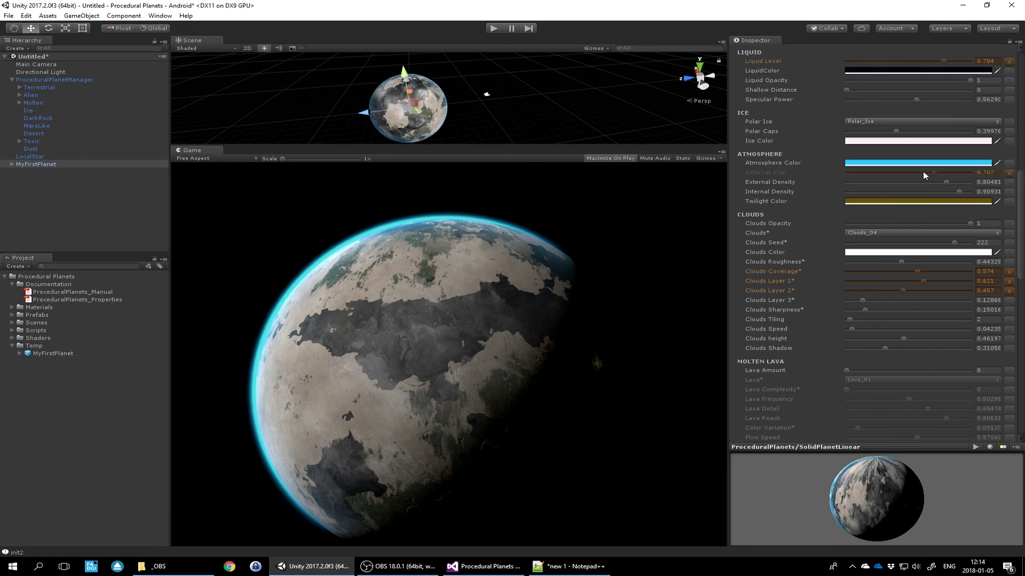
Step: Set MyFirstPlanet's Lava Amount to about 0.142 in the Molten Lava properties
scroll(907, 249, "down", 12)
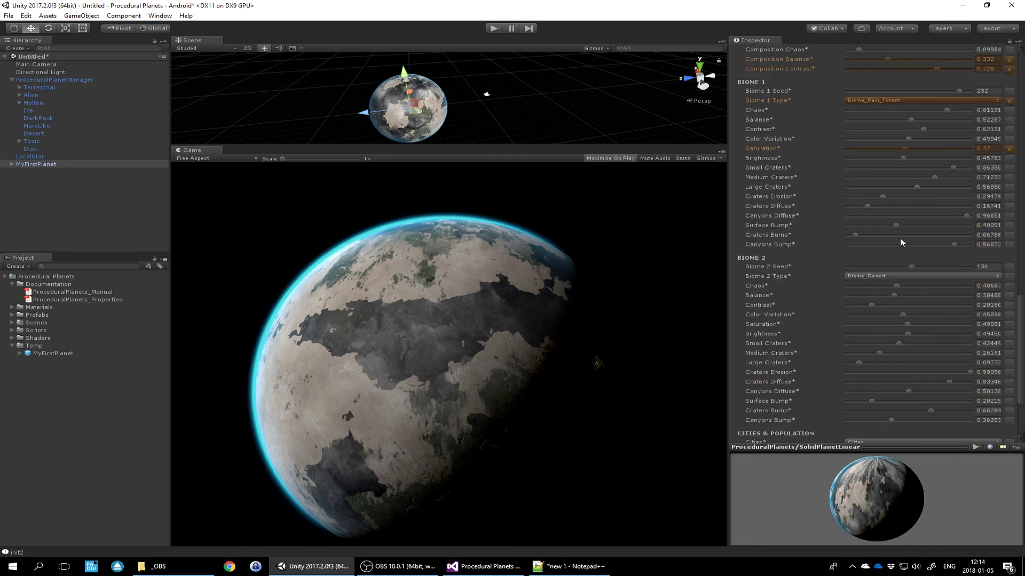
scroll(888, 231, "down", 2)
scroll(860, 213, "up", 3)
scroll(860, 210, "up", 4)
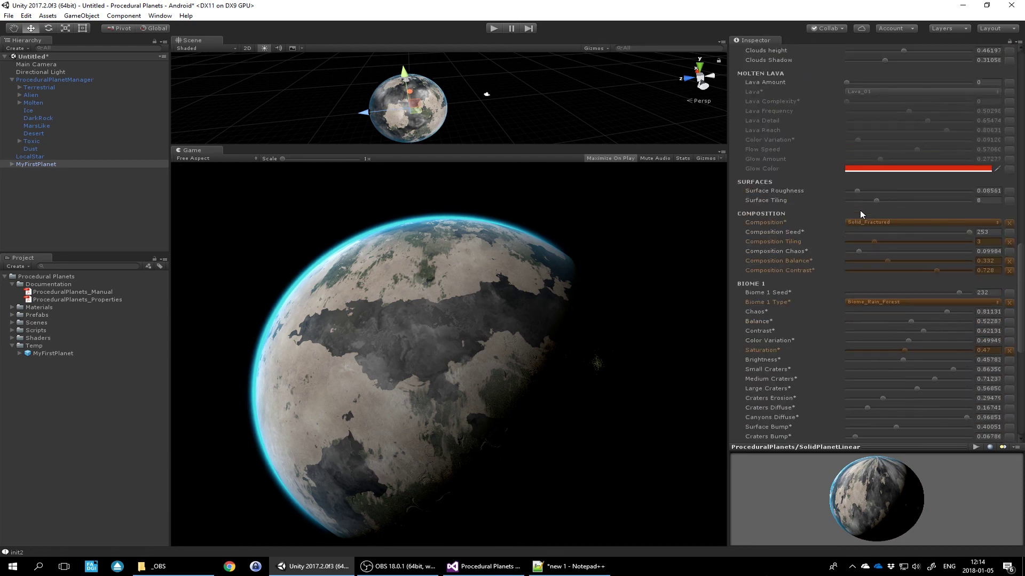
mouse_move(847, 168)
left_mouse_down()
mouse_move(872, 167)
mouse_move(862, 169)
left_mouse_up()
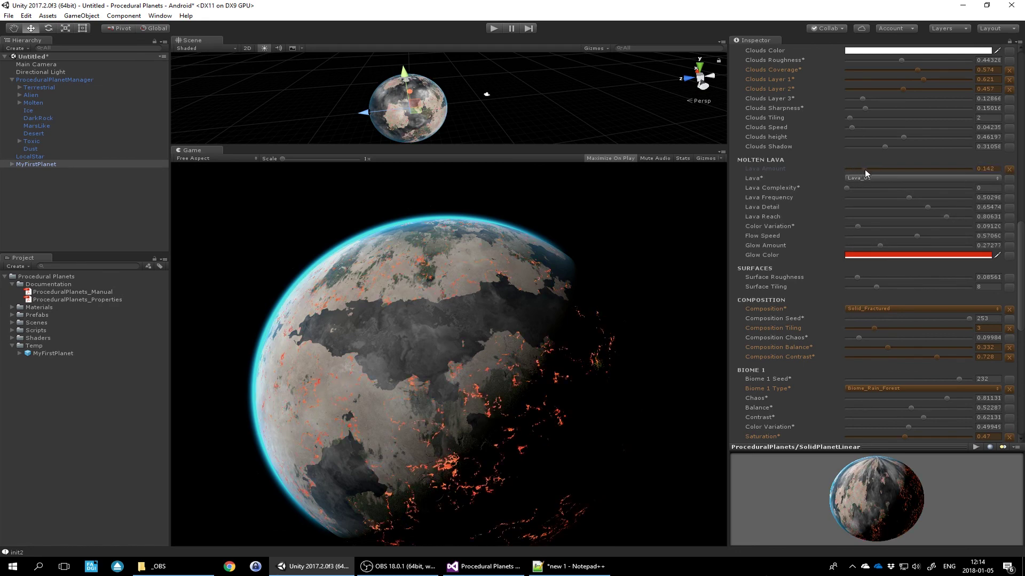
Step: Set the planet's city Population to about 0.746 and Advancement to about 0.642
scroll(850, 299, "down", 5)
scroll(849, 309, "down", 9)
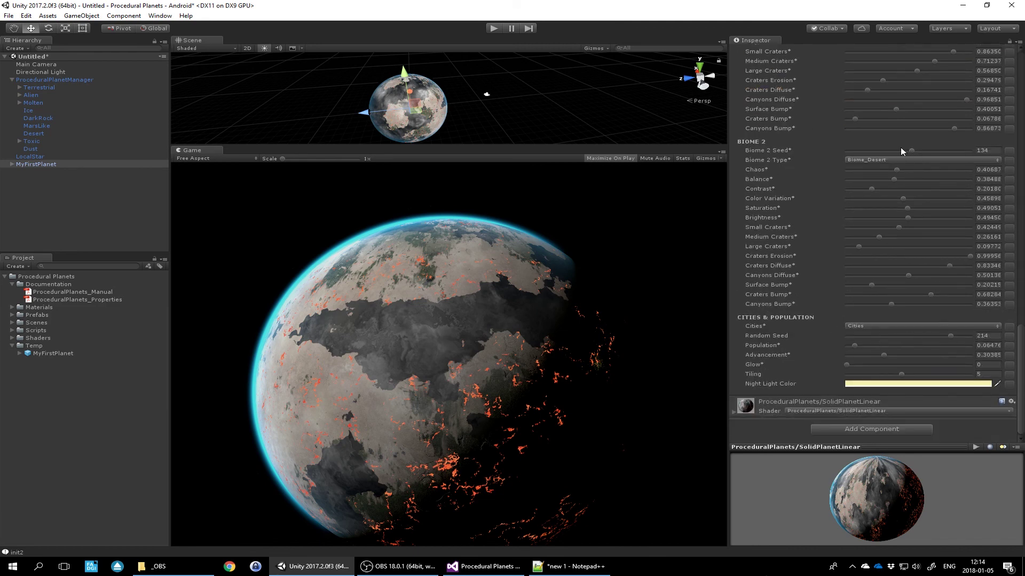
left_click_drag(859, 348, 940, 349)
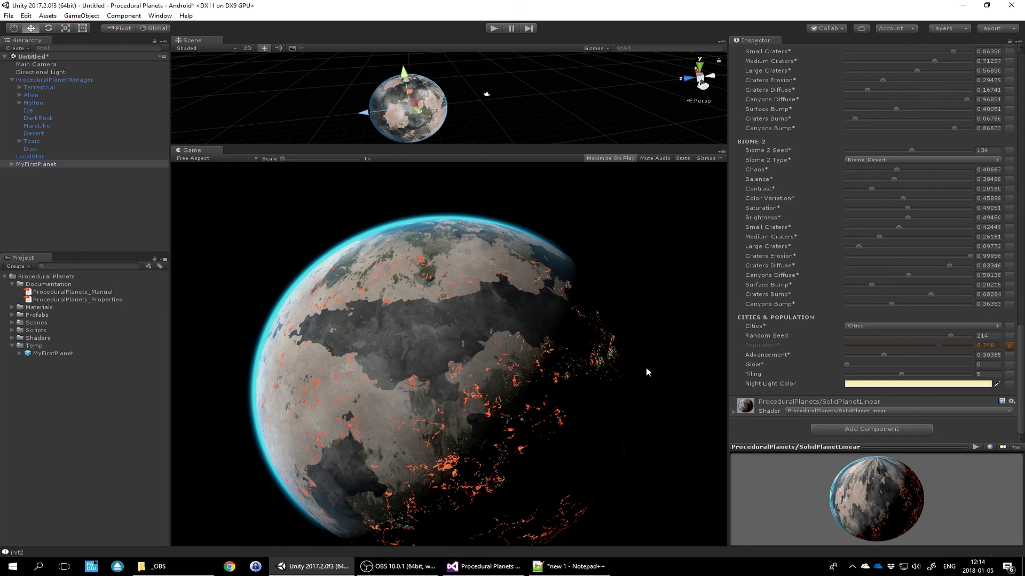
left_click_drag(905, 354, 926, 352)
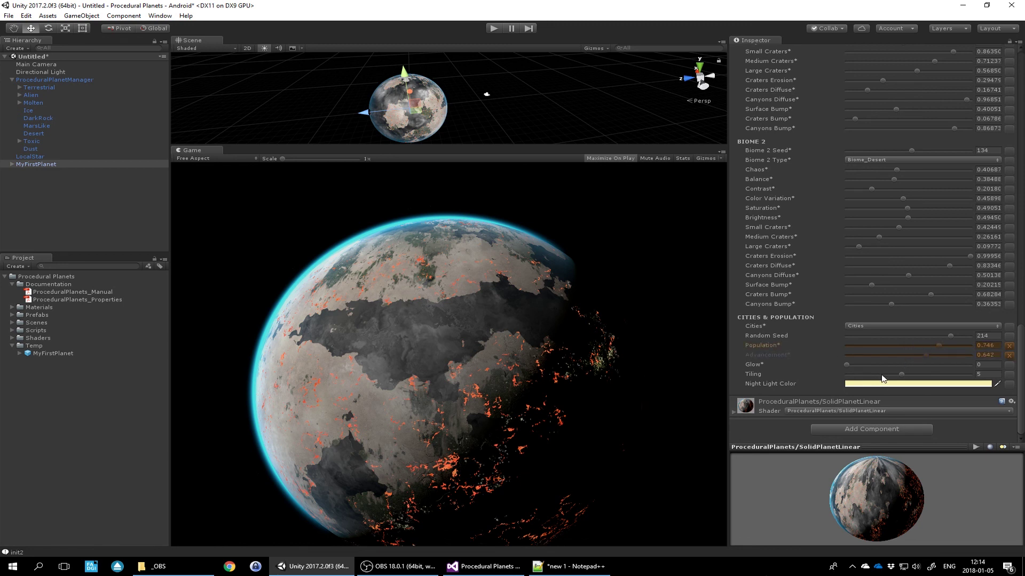